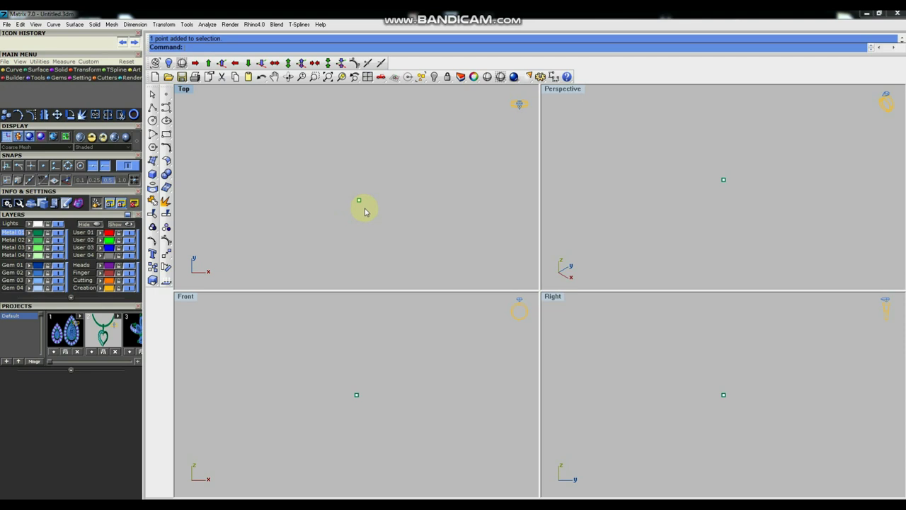
drag(363, 212, 370, 230)
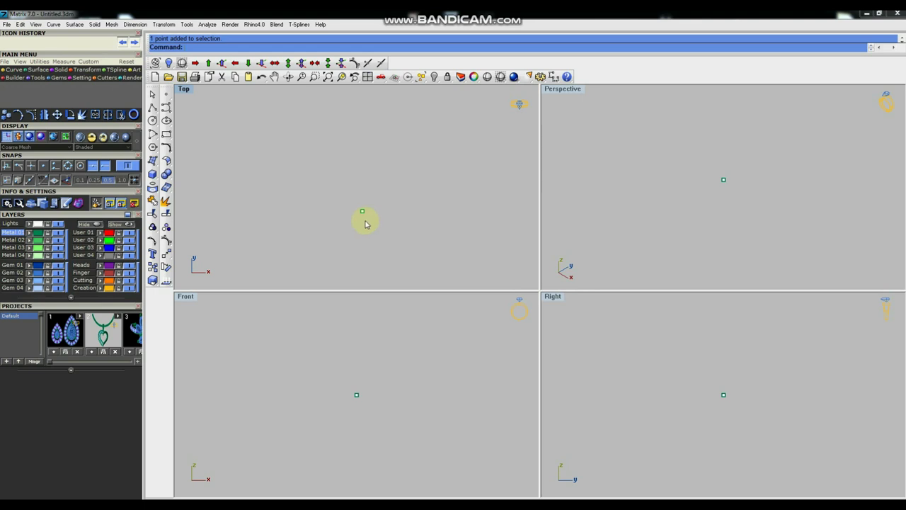
right_drag(389, 218, 382, 213)
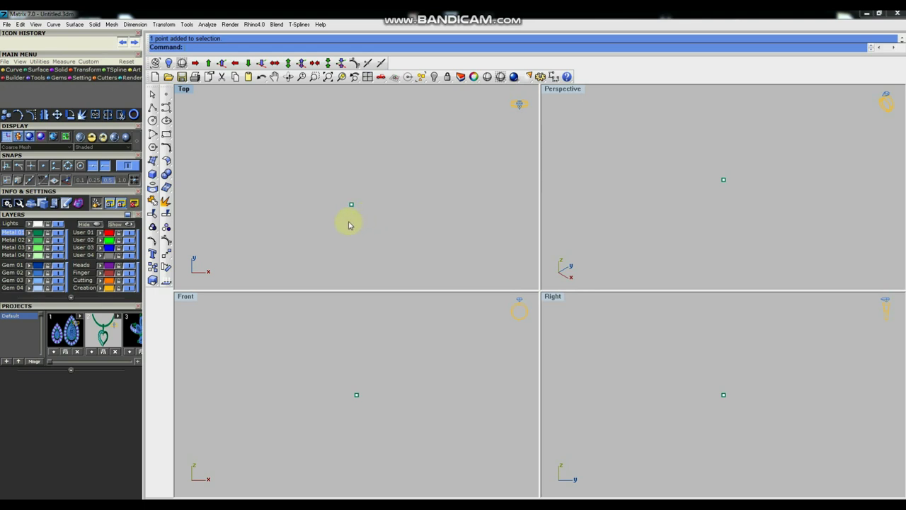
right_drag(342, 220, 371, 223)
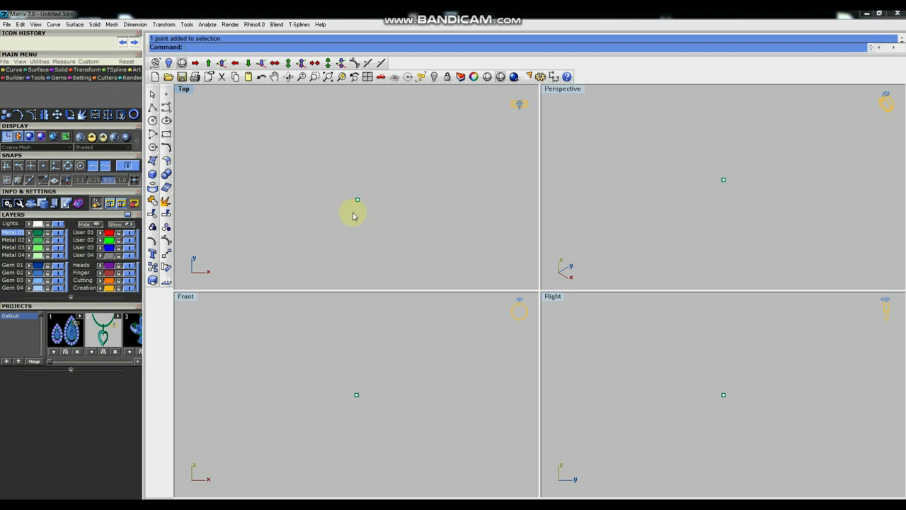
right_drag(385, 234, 387, 226)
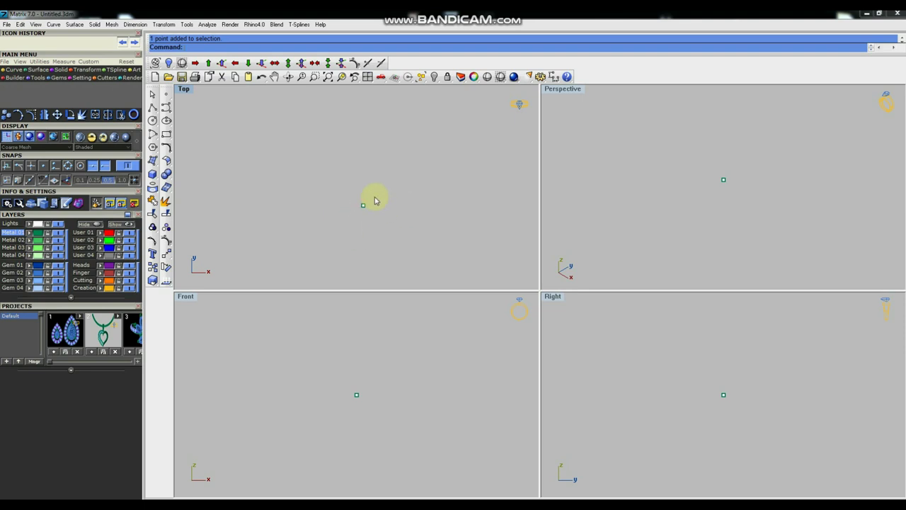
right_drag(389, 190, 379, 190)
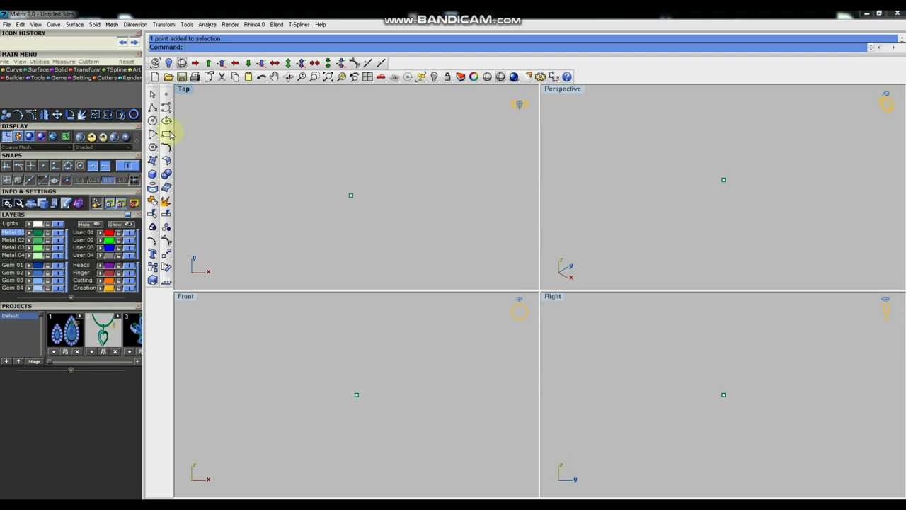
Draw a circle centred on the origin in the Top view with a diameter of 116 mm.
click(167, 121)
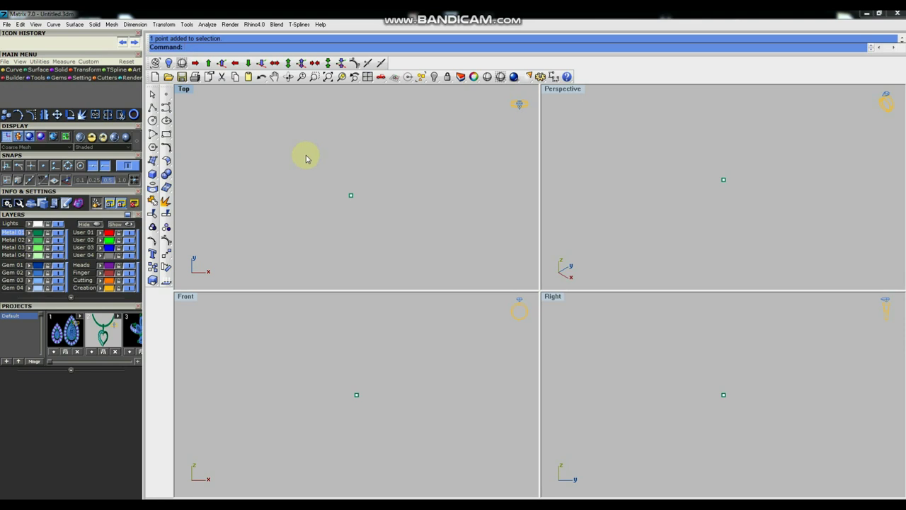
click(153, 122)
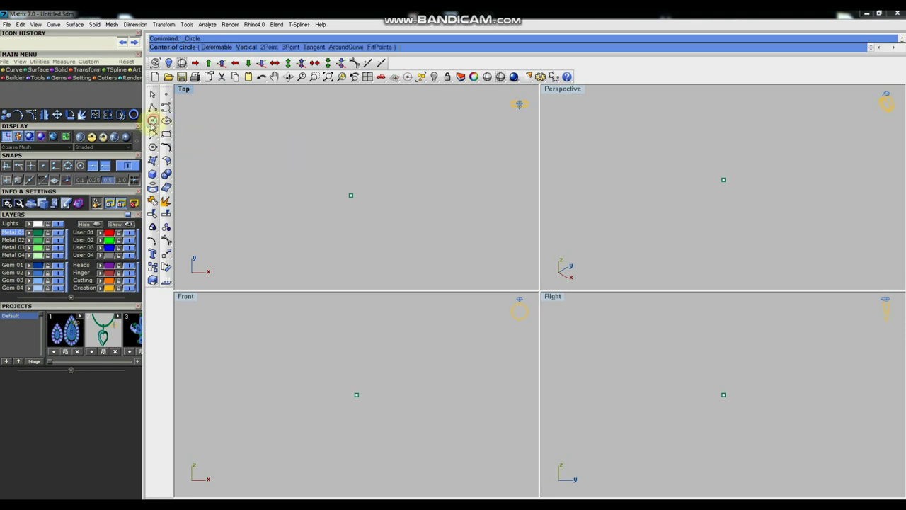
click(337, 228)
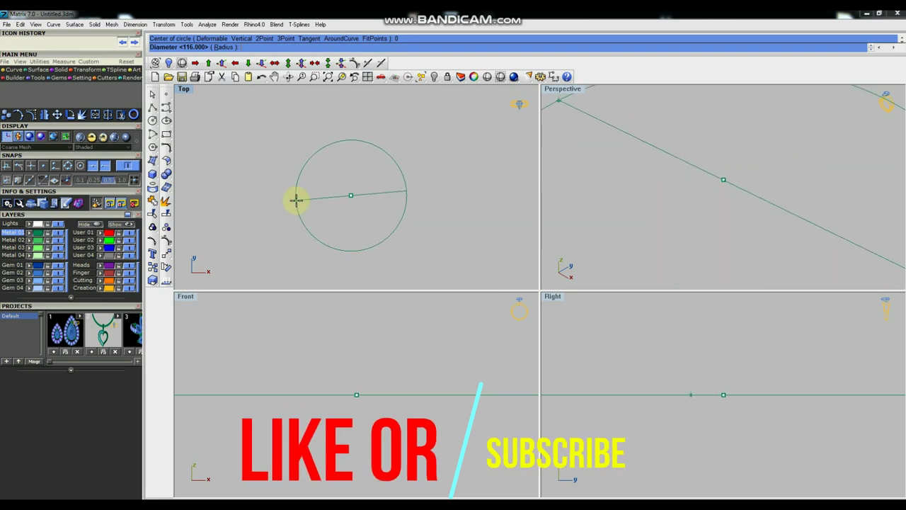
text(116)
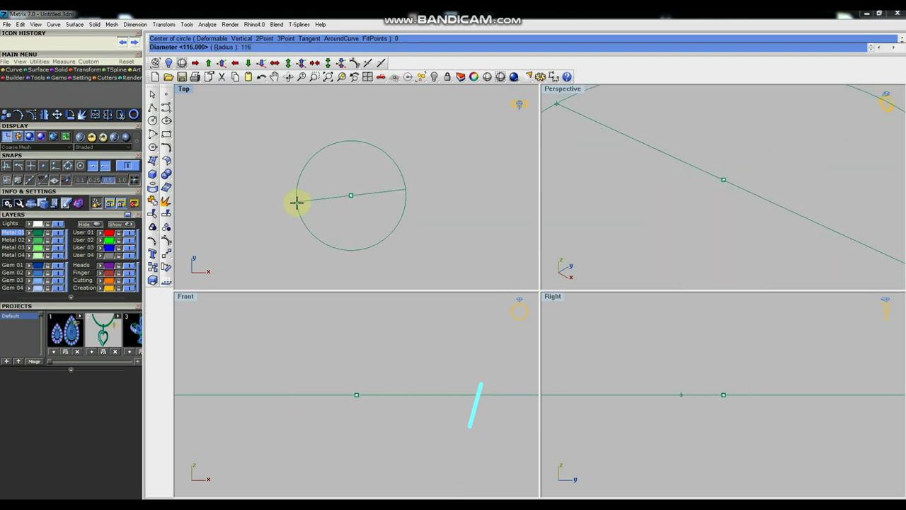
key(Return)
Measure the circle's diameter with a diameter dimension, without keeping the dimension in the drawing.
click(408, 199)
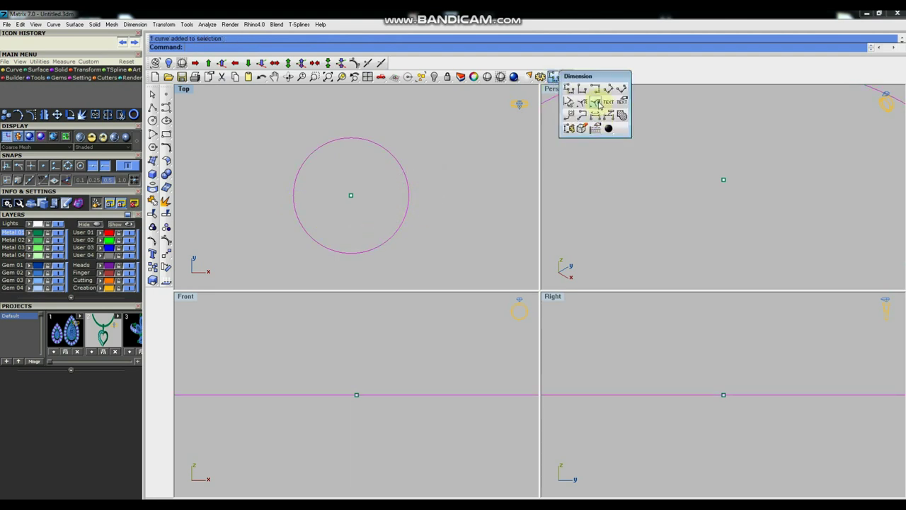
click(599, 104)
scroll(443, 156, up, 8)
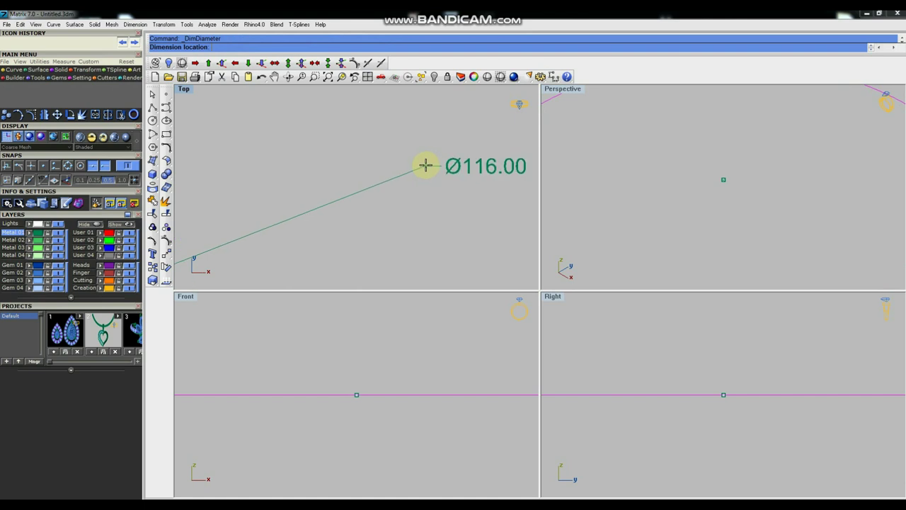
scroll(365, 178, down, 10)
right_click(367, 178)
right_drag(392, 170, 472, 152)
scroll(360, 196, down, 6)
right_drag(340, 209, 346, 204)
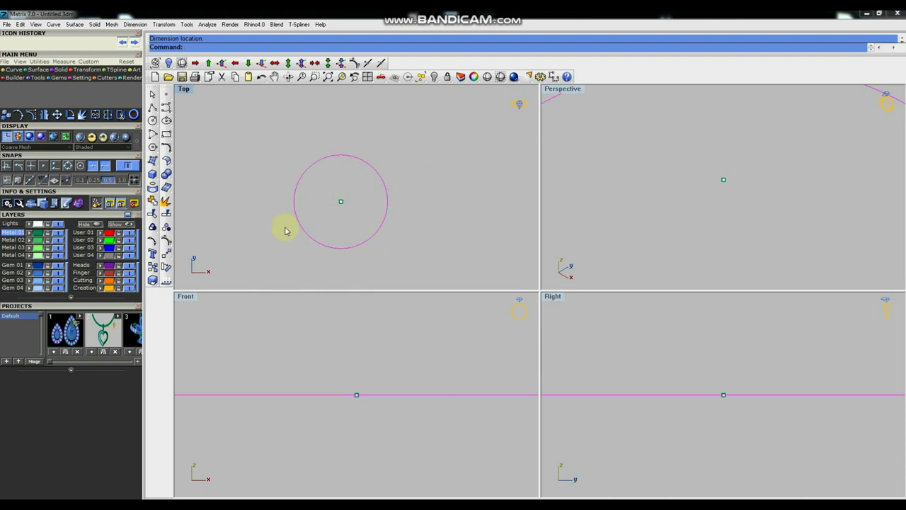
right_drag(428, 251, 434, 238)
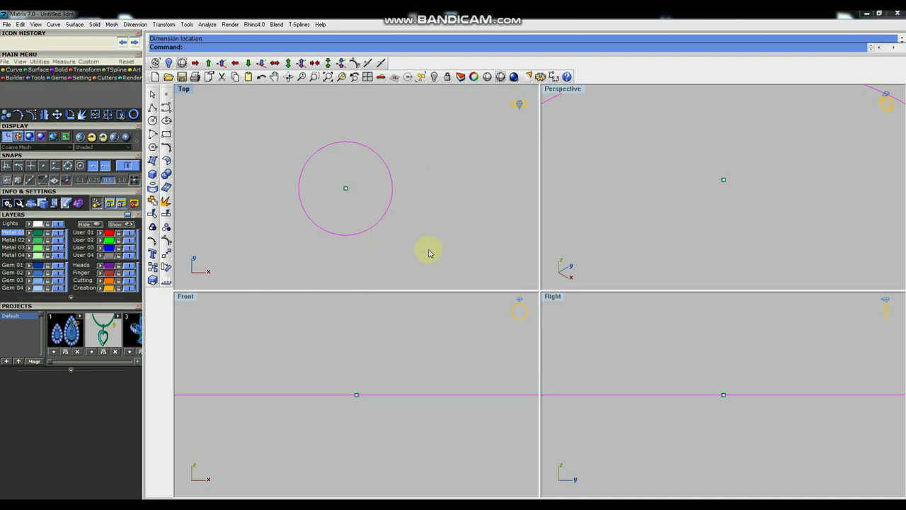
click(414, 241)
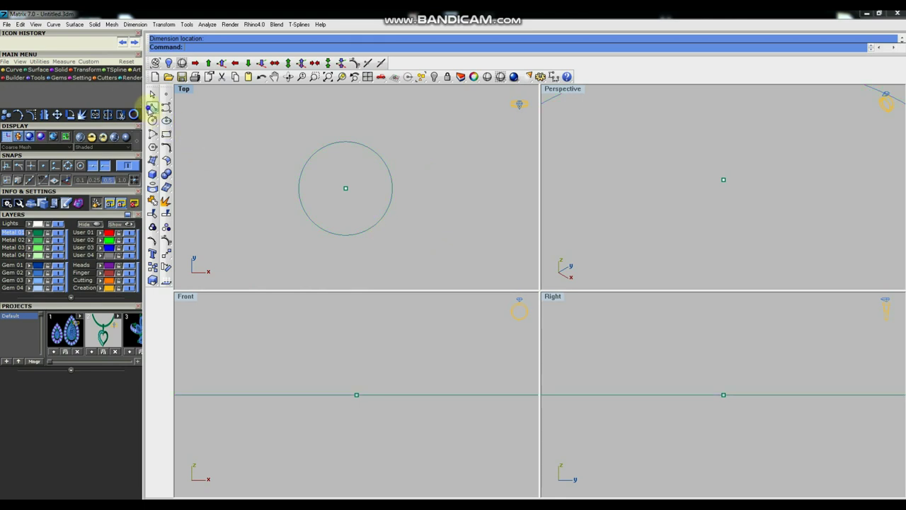
Draw a horizontal line from its midpoint at the origin, extending beyond both sides of the circle.
click(152, 107)
click(194, 119)
key(Return)
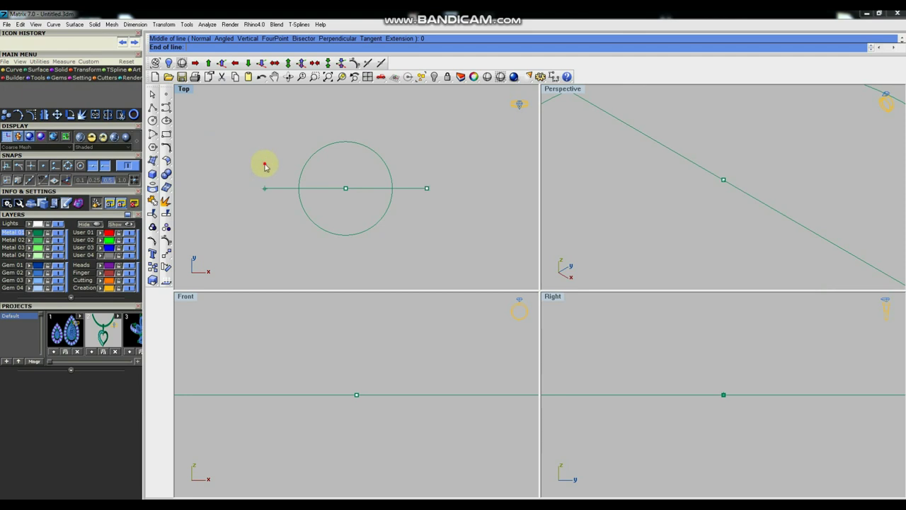
scroll(403, 187, up, 3)
click(440, 164)
drag(378, 164, 358, 167)
Cut the circle and the horizontal line where they cross, and hide the resulting curves.
drag(441, 169, 429, 212)
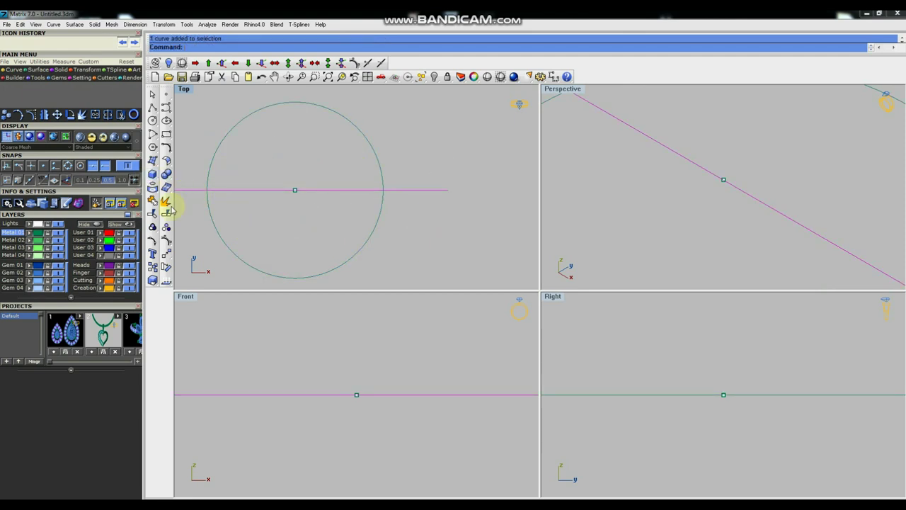
click(165, 202)
click(375, 148)
scroll(430, 174, down, 3)
key(Return)
scroll(333, 201, up, 3)
scroll(410, 198, down, 3)
drag(469, 165, 423, 254)
click(435, 77)
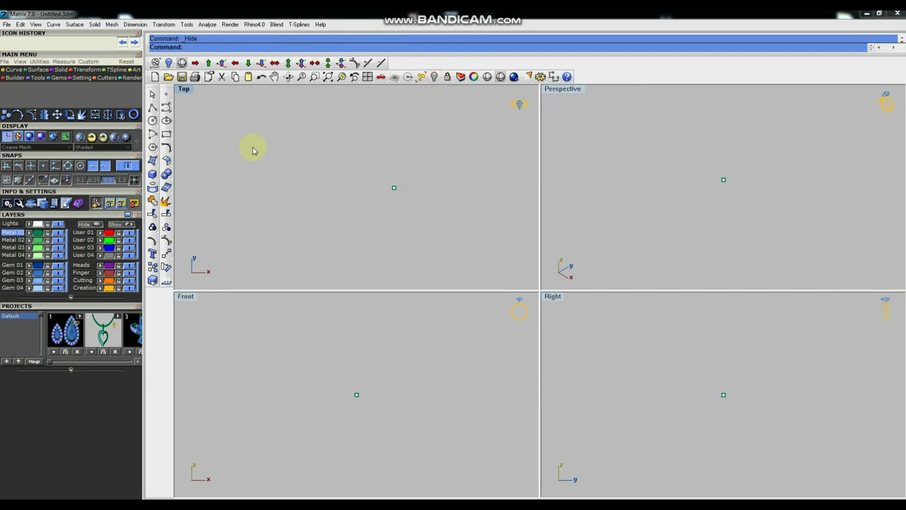
Load a princess-cut diamond of 3.5 x 3.5 mm at the origin with the Gem Loader.
click(60, 77)
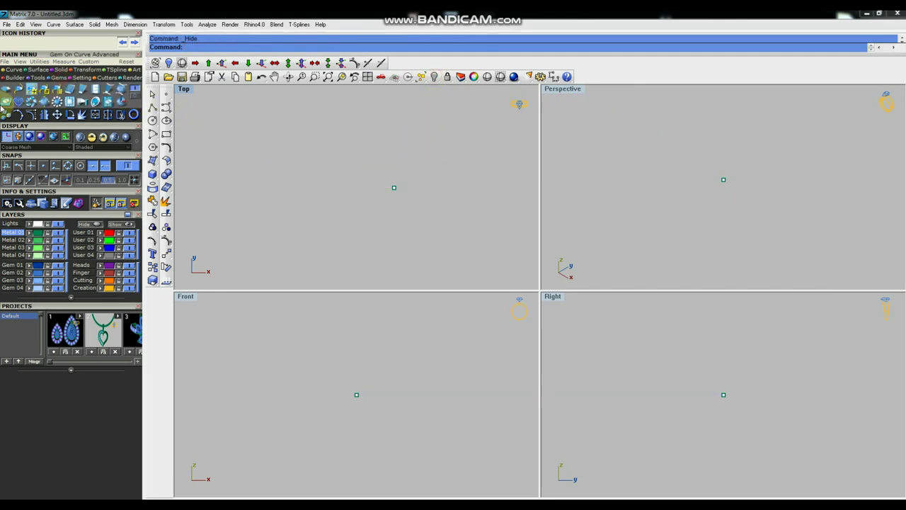
click(8, 90)
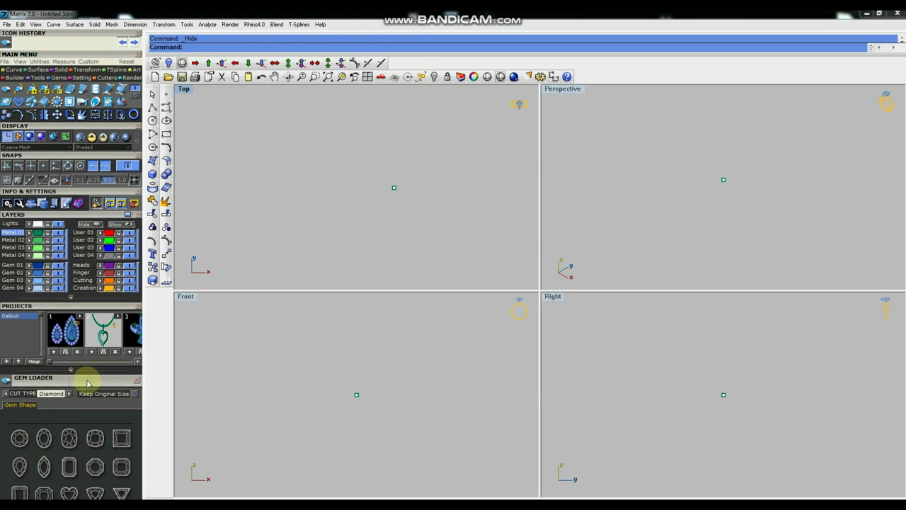
drag(87, 384, 83, 315)
click(122, 365)
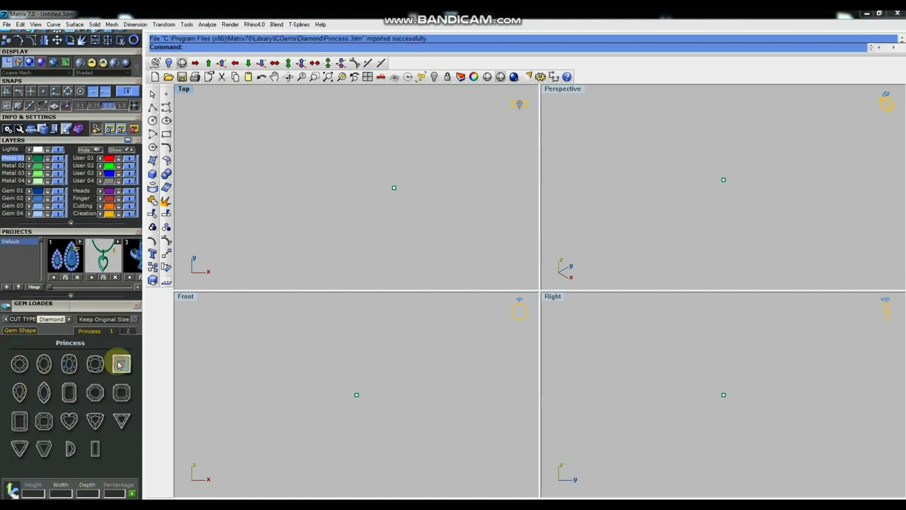
click(88, 361)
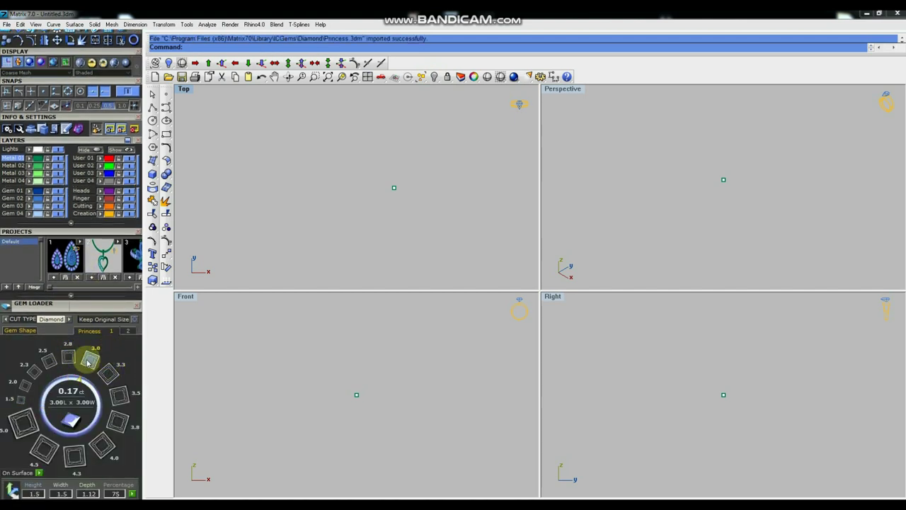
click(118, 397)
scroll(401, 184, up, 8)
right_drag(354, 224, 370, 213)
scroll(354, 208, up, 3)
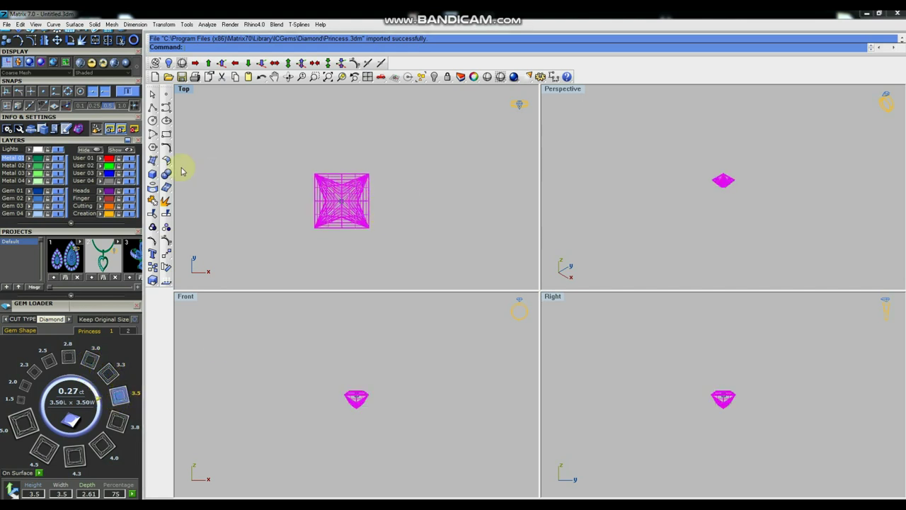
Draw a square centred on the origin that matches the 3.5 mm gem's outline, and hide the gem.
click(166, 134)
click(281, 47)
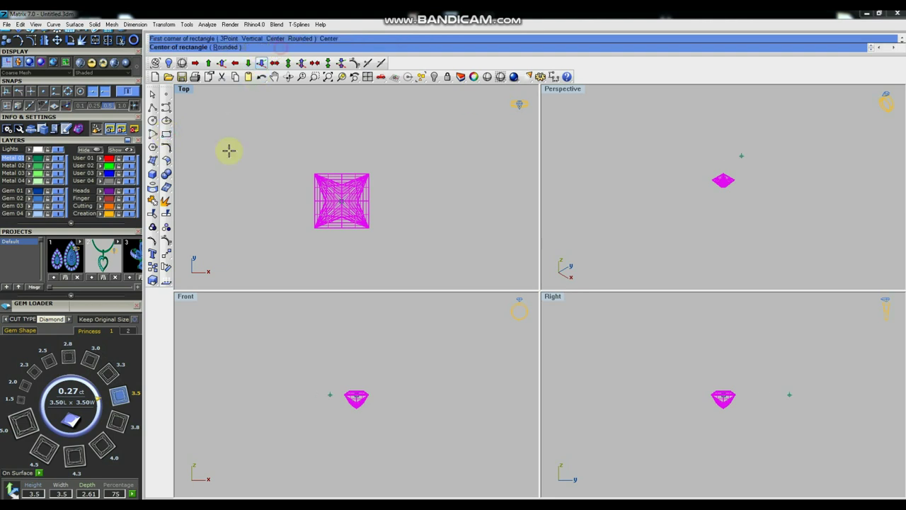
text(0)
key(Return)
text(3)
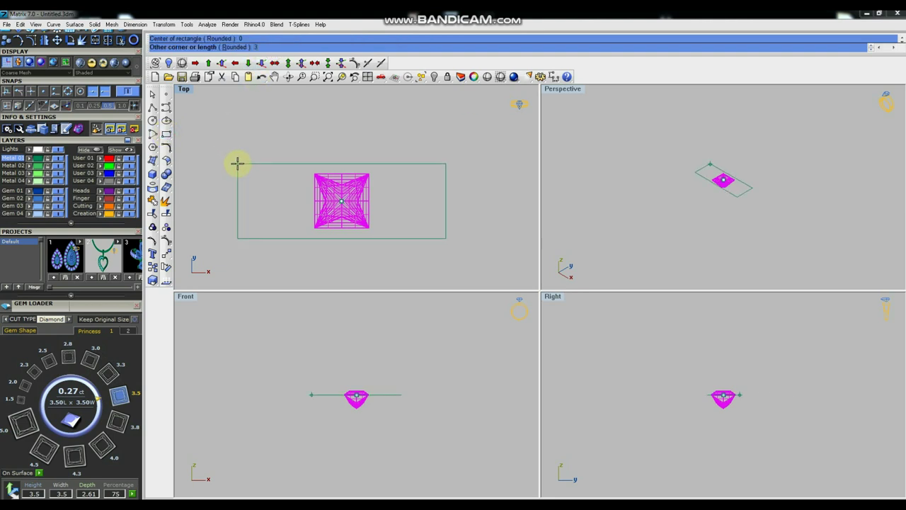
key(Return)
key(Return)
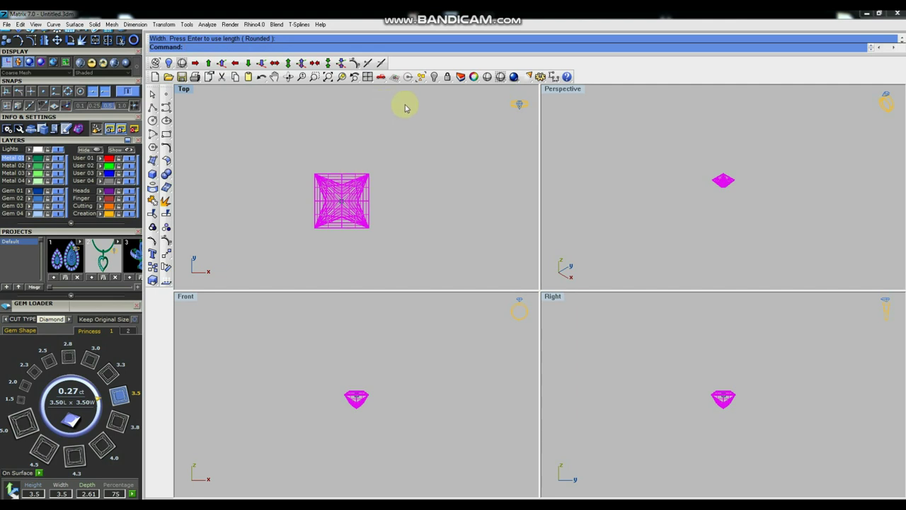
click(434, 77)
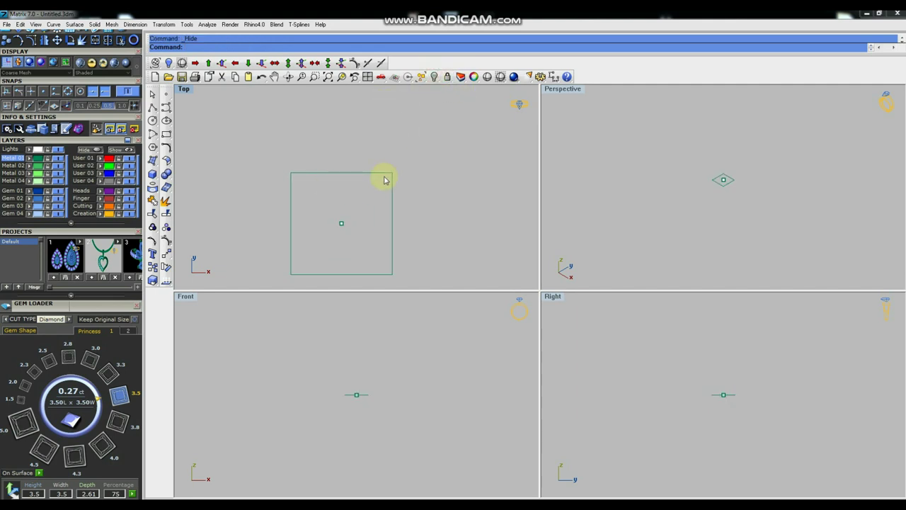
Offset the gem-sized square inward by 0.5 mm with sharp corners.
drag(438, 140, 381, 182)
key(Return)
click(356, 186)
click(459, 202)
scroll(419, 218, down, 8)
right_drag(398, 206, 392, 200)
scroll(393, 209, up, 8)
Offset the gem-sized square outward by 0.7 mm, and offset the resulting square outward once more with sharp corners.
right_click(392, 164)
click(363, 179)
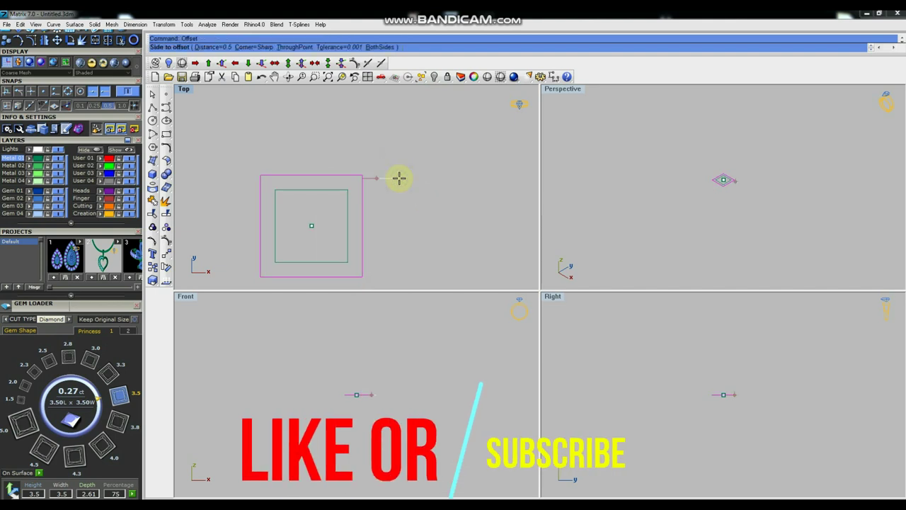
click(397, 185)
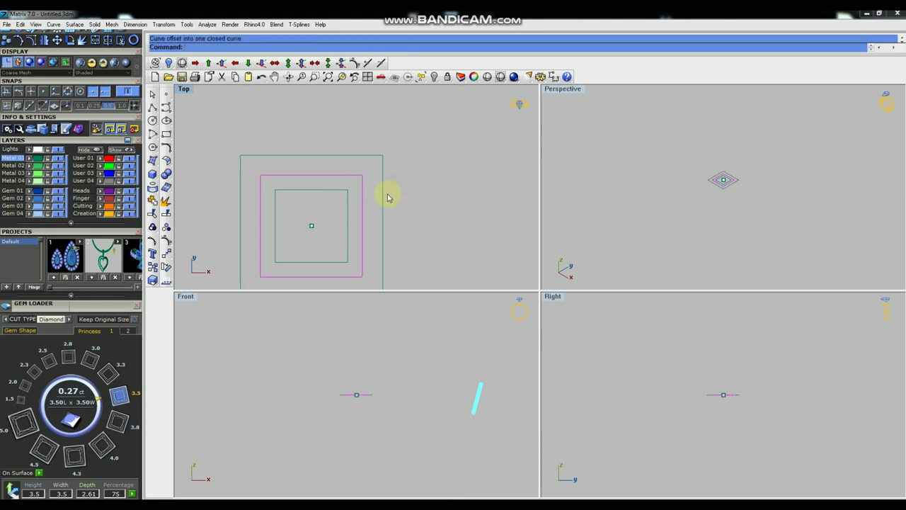
right_click(409, 190)
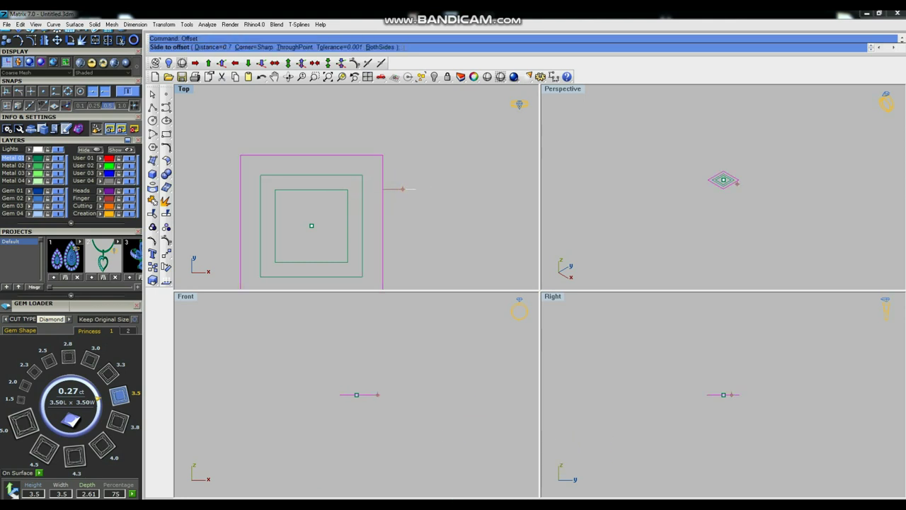
click(414, 188)
scroll(409, 200, down, 3)
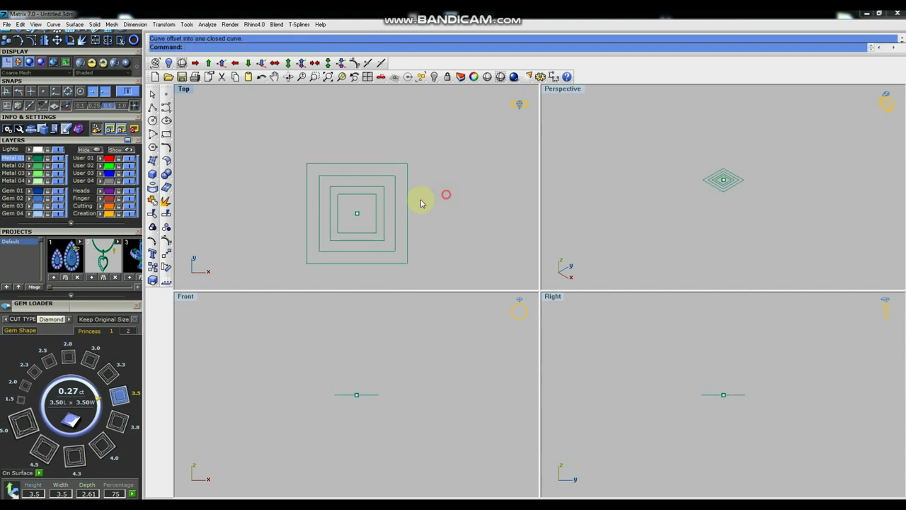
scroll(337, 207, up, 3)
scroll(347, 216, down, 3)
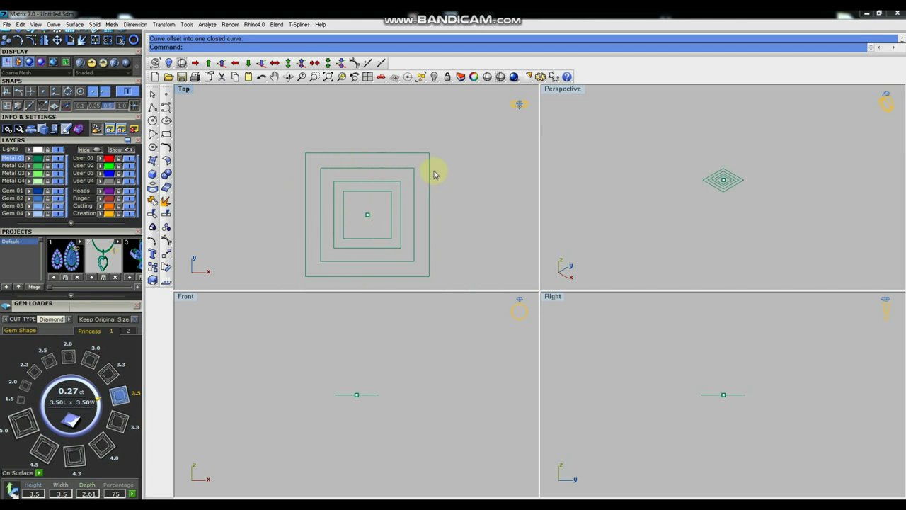
scroll(375, 230, up, 2)
scroll(350, 223, down, 3)
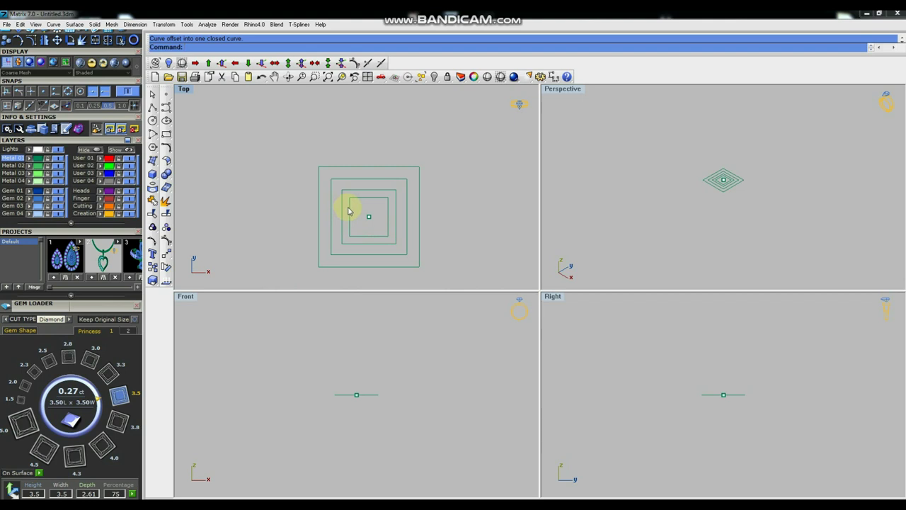
scroll(358, 224, up, 3)
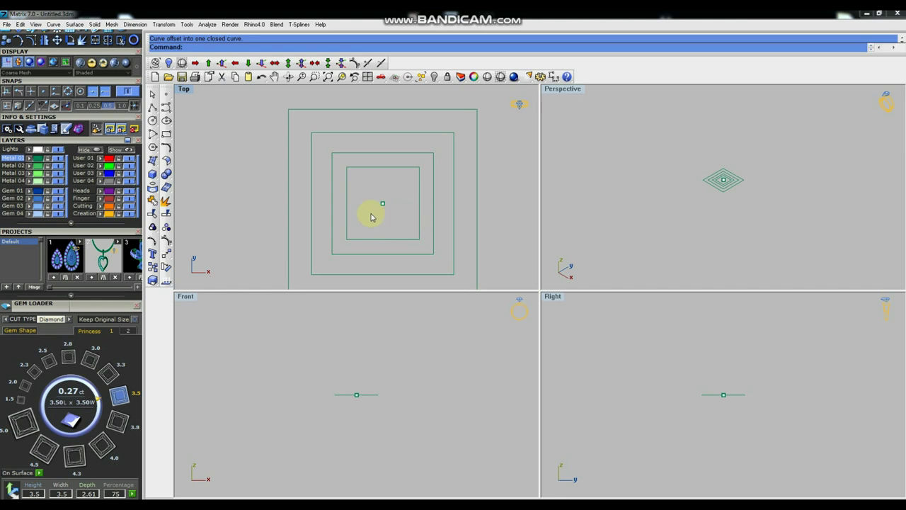
scroll(365, 229, down, 3)
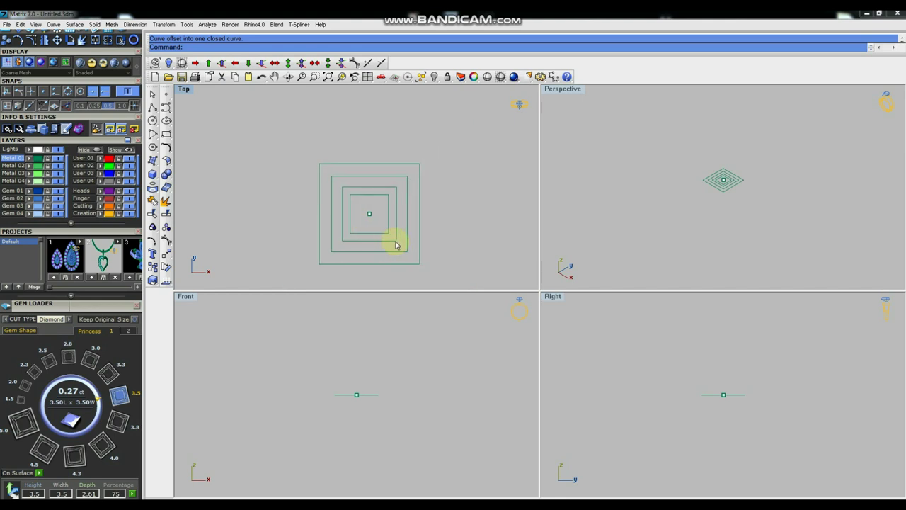
scroll(375, 223, up, 3)
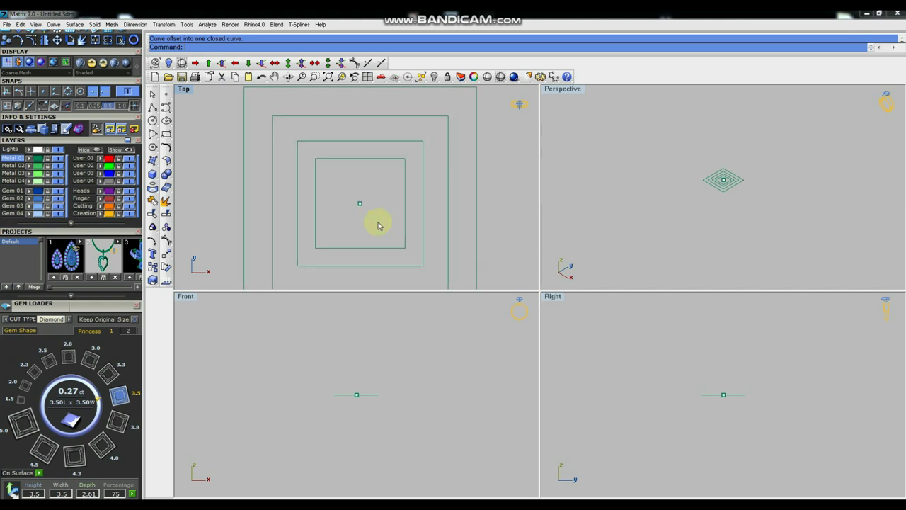
Draw a vertical construction line from the origin straight up past the outermost square.
scroll(380, 227, down, 2)
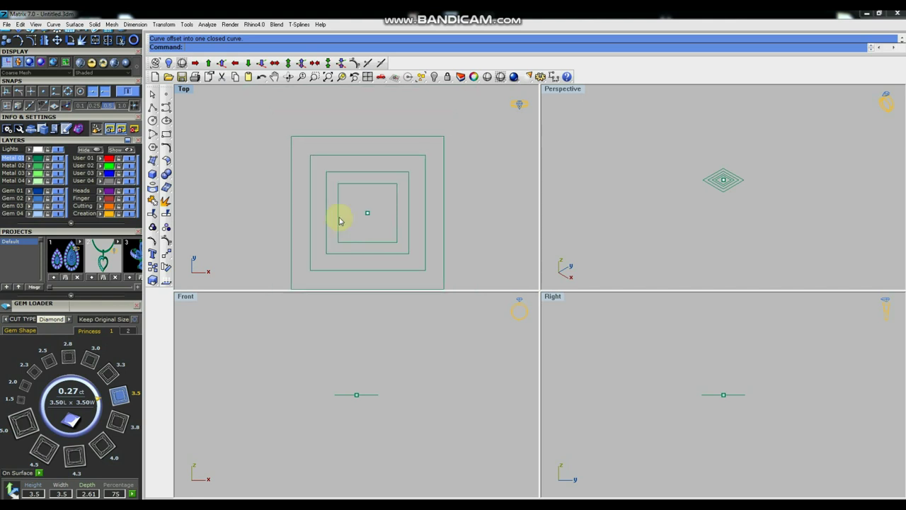
click(152, 107)
text(0)
key(Return)
click(371, 106)
key(Return)
Place a point on the vertical line just inside the second-largest square's upper edge, and draw a small circle centred on it.
click(167, 96)
scroll(368, 163, up, 3)
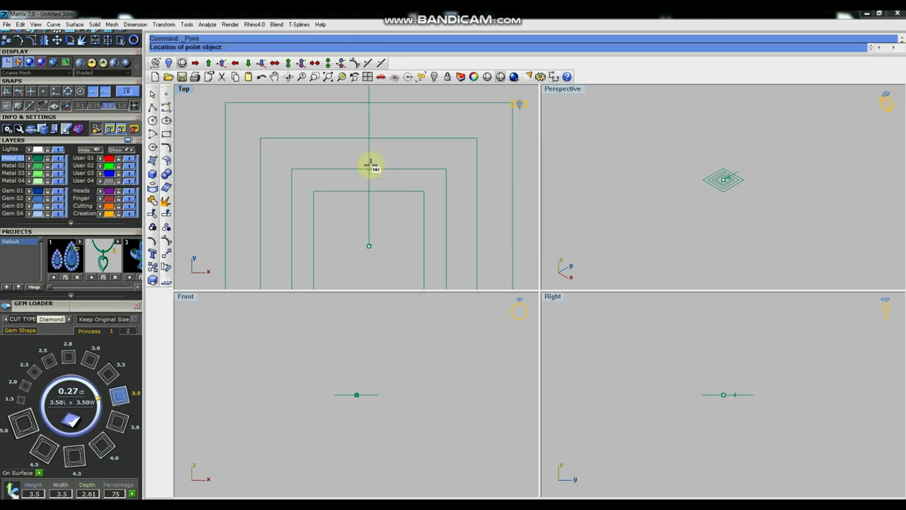
click(152, 120)
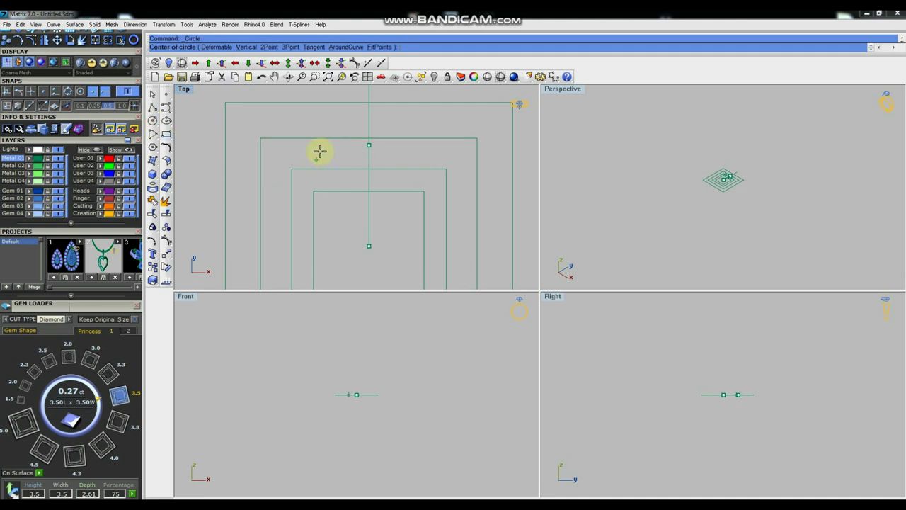
click(369, 145)
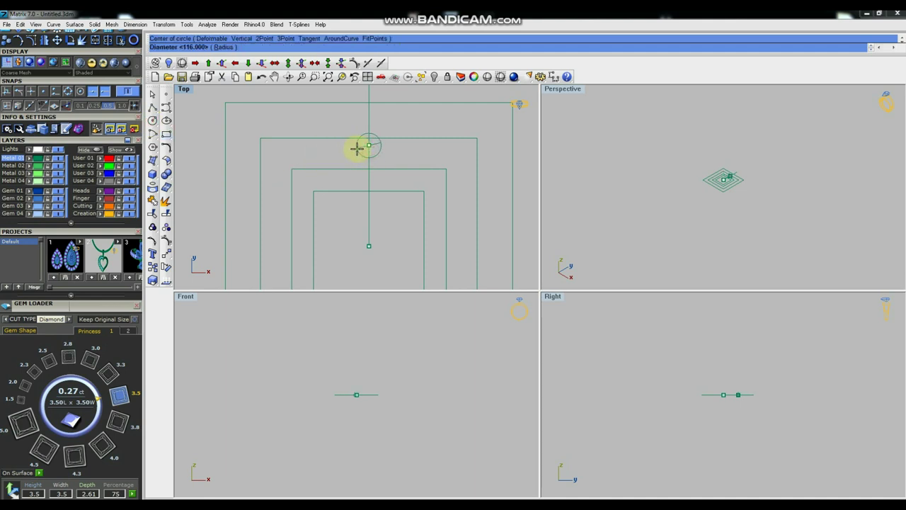
click(357, 157)
Move the small circle and its centre point slightly down so the circle's top meets the second-largest square.
drag(333, 117, 409, 190)
click(167, 243)
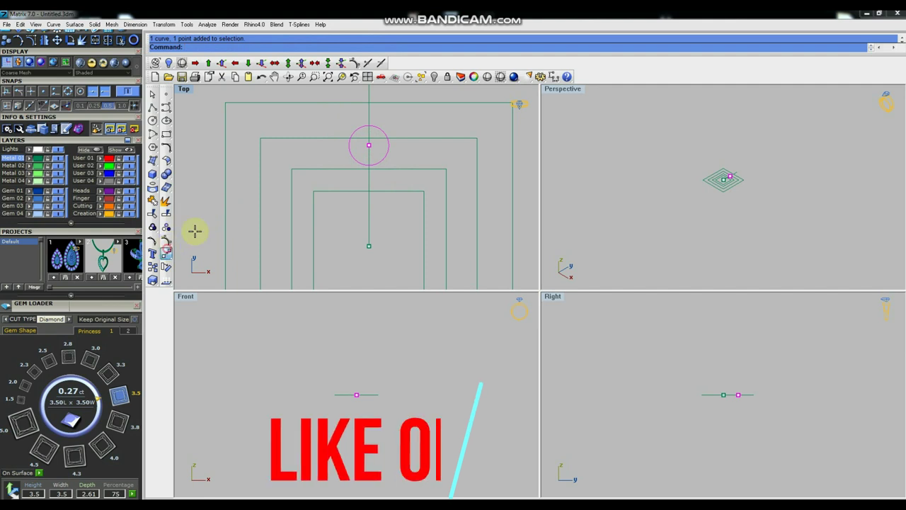
click(198, 168)
click(198, 179)
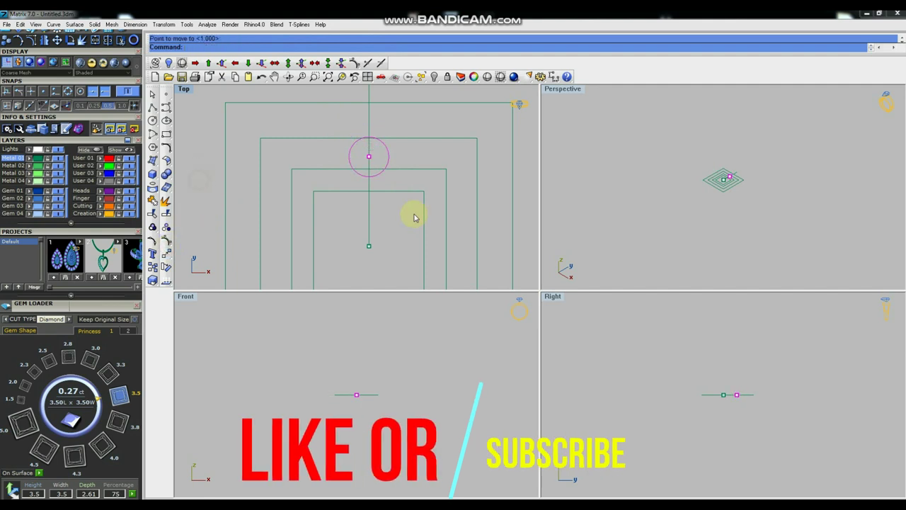
Delete the vertical construction line through the squares.
scroll(419, 216, down, 4)
drag(426, 111, 394, 167)
scroll(359, 119, down, 6)
key(Delete)
scroll(378, 149, down, 2)
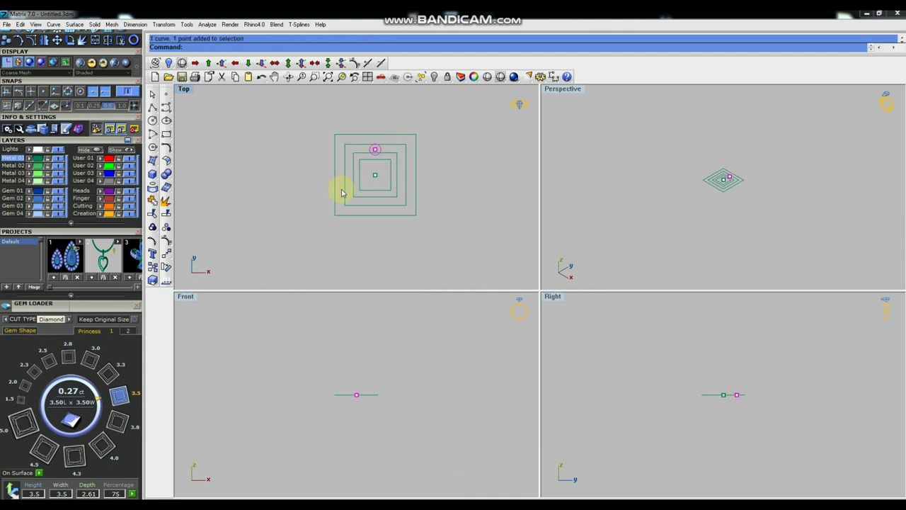
Polar-array the small circle and its centre point around the origin with 4 items over 360 degrees.
click(167, 244)
click(183, 295)
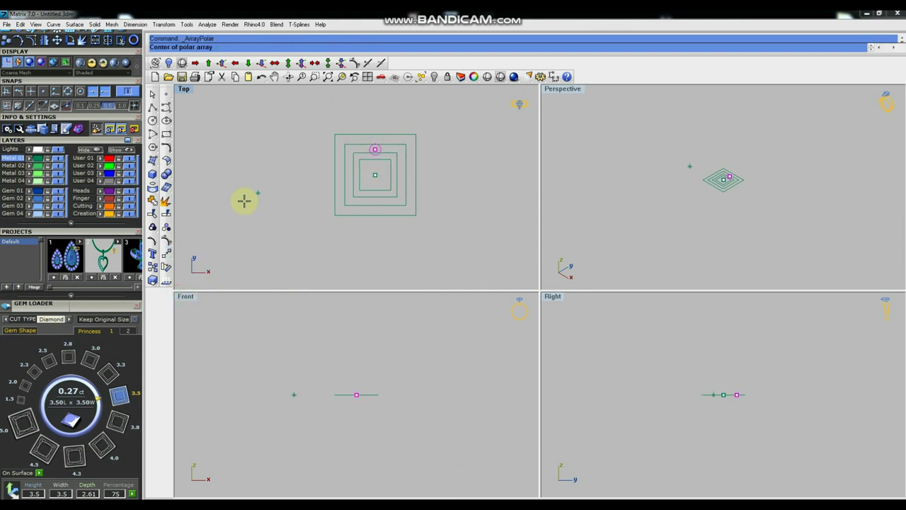
text(0)
key(Return)
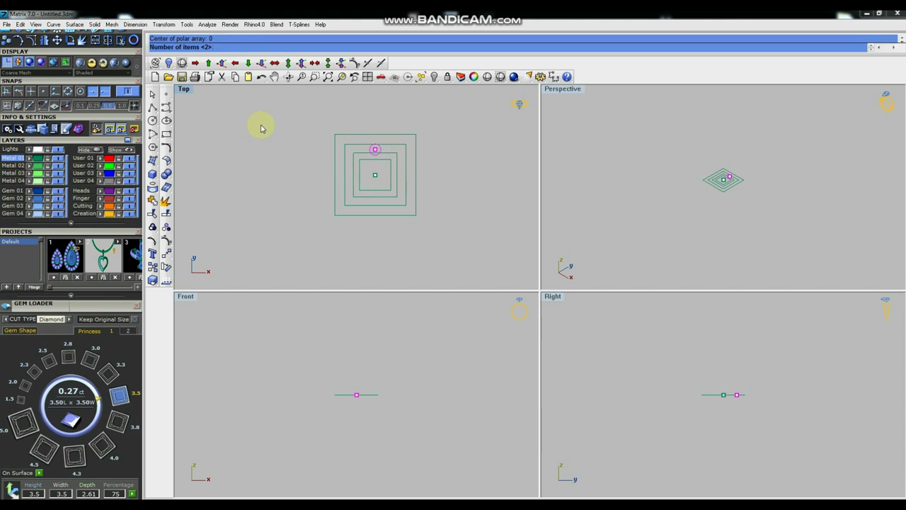
text(4)
key(Return)
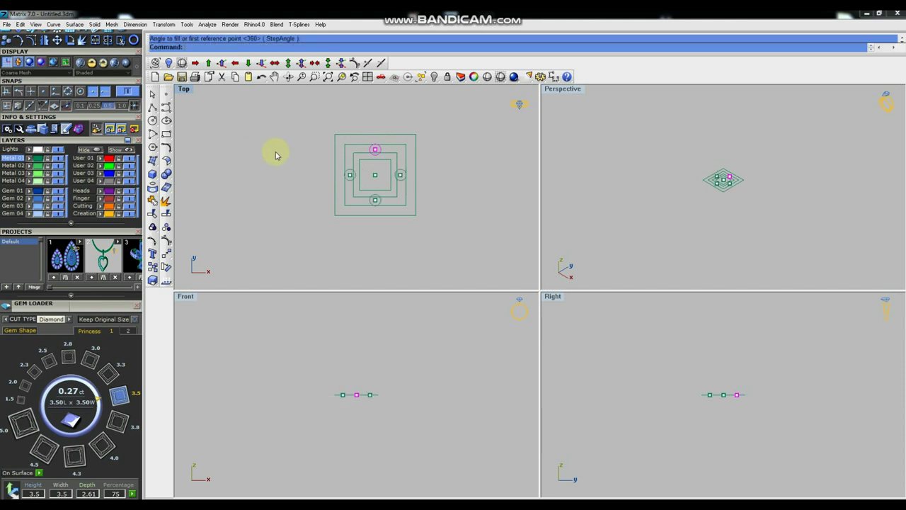
Group all the nested squares, small circles and points into one object.
scroll(347, 214, down, 2)
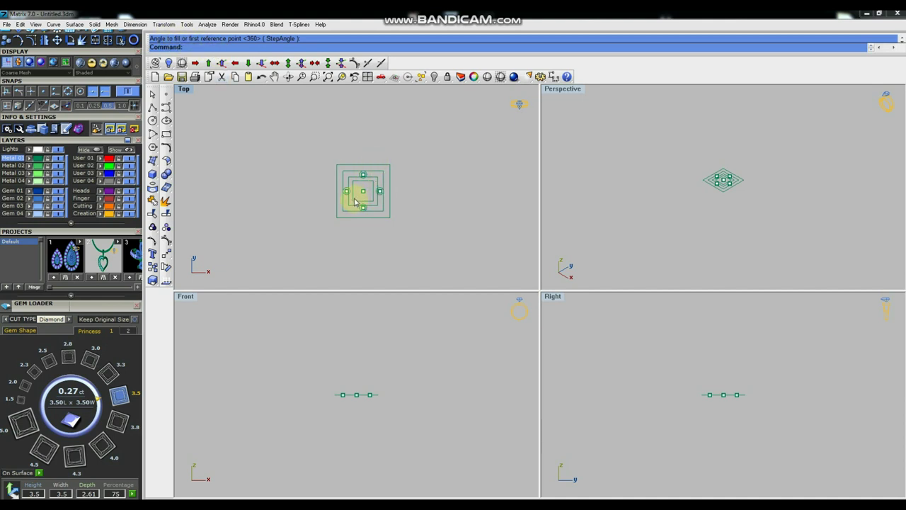
key(Escape)
drag(412, 123, 346, 218)
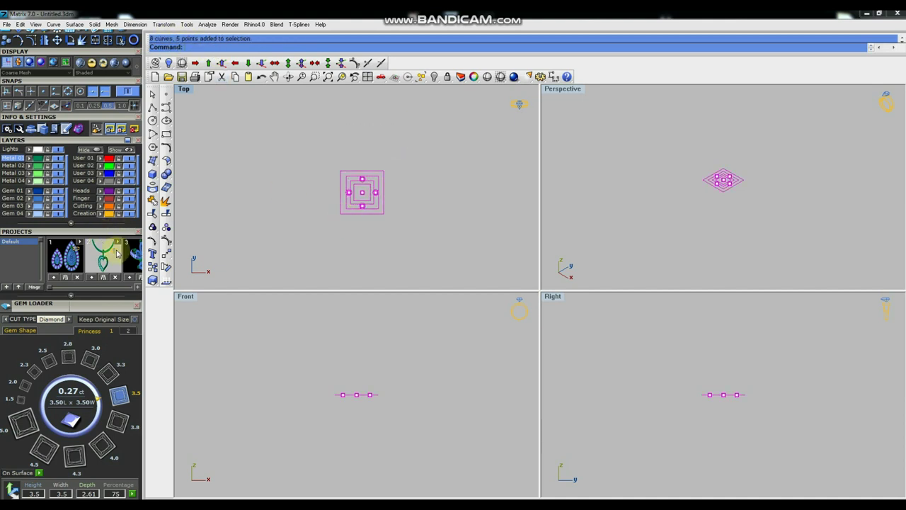
click(153, 228)
scroll(347, 218, down, 2)
click(263, 194)
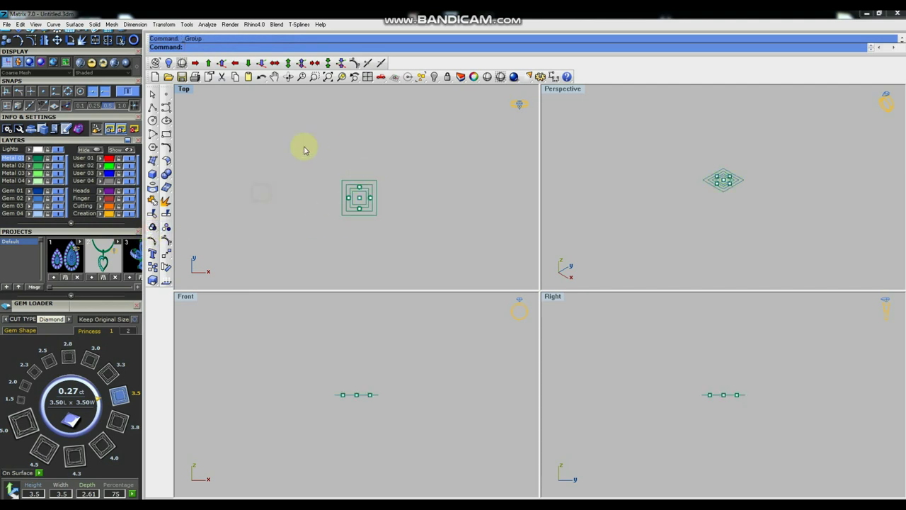
Show all hidden objects, and hide the princess-cut gem again.
click(436, 78)
scroll(347, 213, up, 6)
click(363, 182)
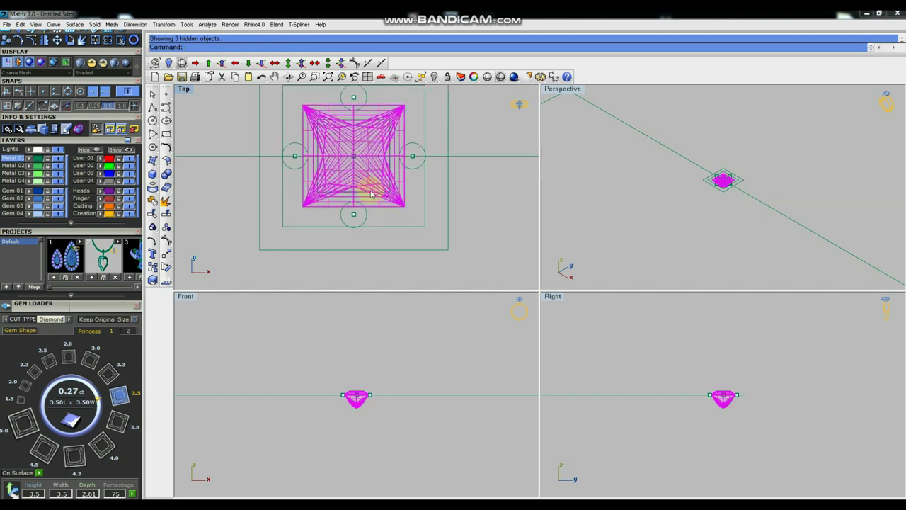
click(433, 78)
Copy the grouped square motif straight down to just below the large half circle, and select the copy.
scroll(411, 201, down, 4)
click(429, 203)
scroll(396, 203, down, 7)
scroll(396, 206, down, 8)
right_drag(410, 207, 392, 182)
click(156, 267)
click(219, 173)
right_drag(221, 216, 228, 165)
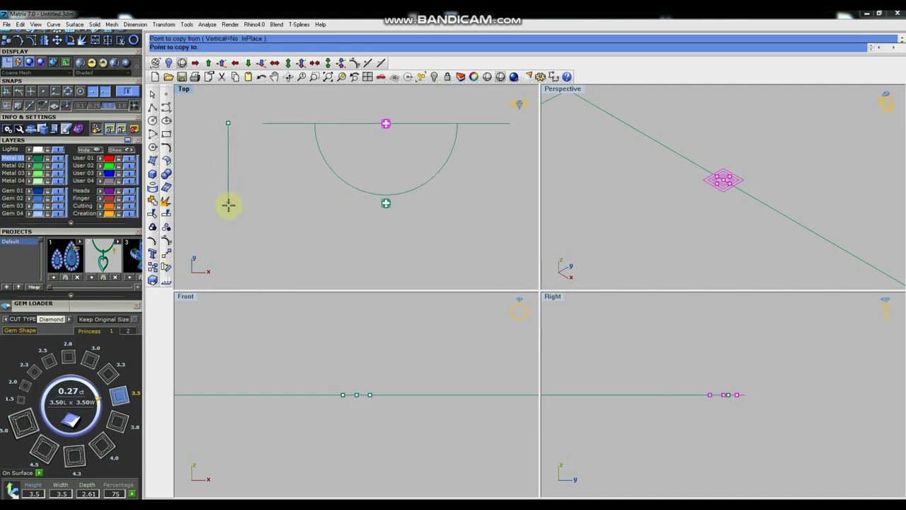
click(228, 205)
key(Return)
scroll(376, 200, up, 5)
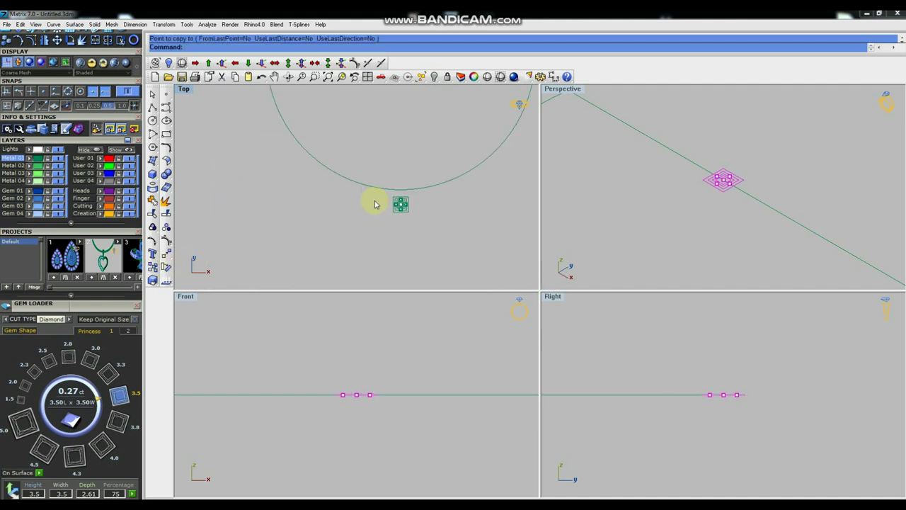
scroll(417, 205, down, 2)
drag(421, 191, 380, 229)
click(167, 266)
scroll(356, 202, up, 2)
click(364, 204)
key(Escape)
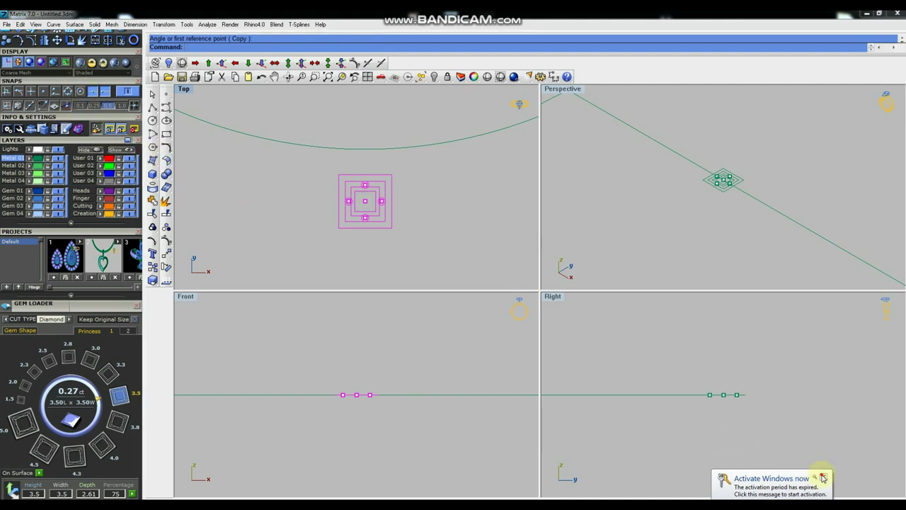
Rotate the copied square motif about its centre so its corner points straight up at the large arc.
scroll(383, 225, up, 2)
click(168, 267)
click(360, 183)
right_drag(322, 107, 311, 176)
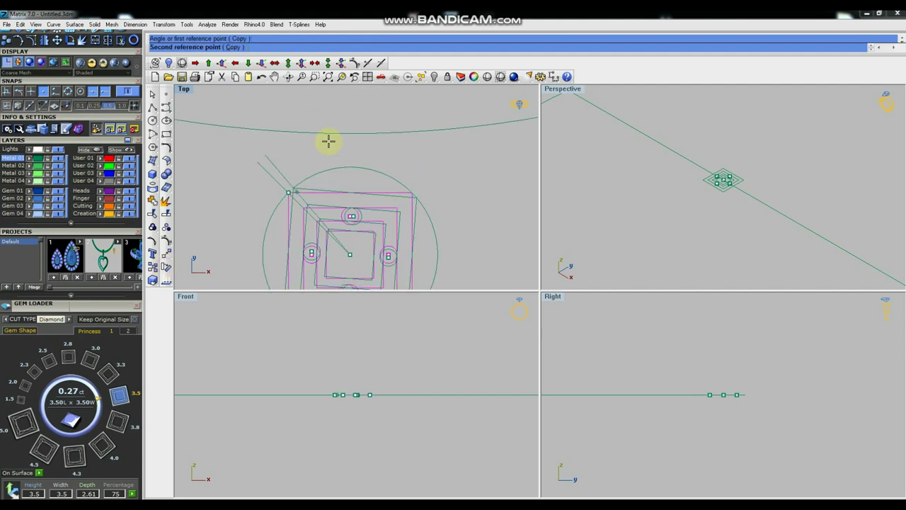
click(339, 111)
scroll(395, 161, down, 6)
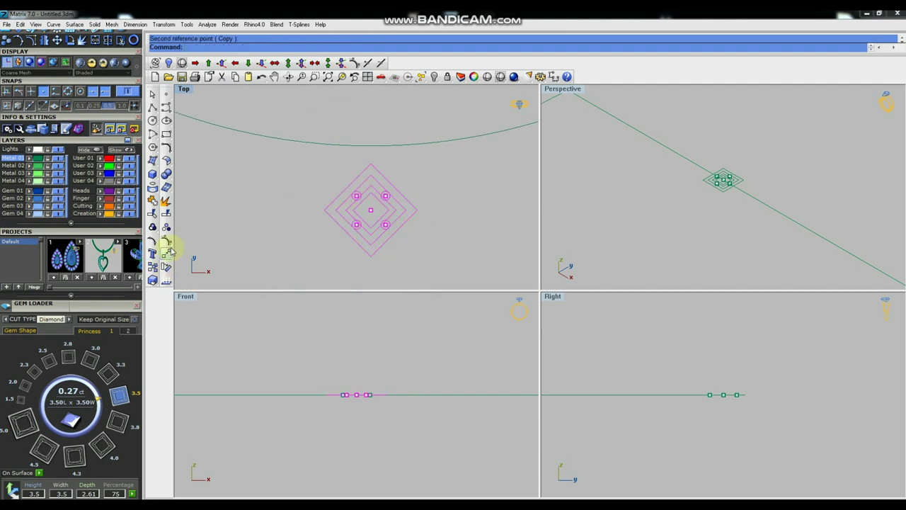
Move the rotated motif straight up so its upper corner sits close against the large arc.
click(167, 249)
click(230, 233)
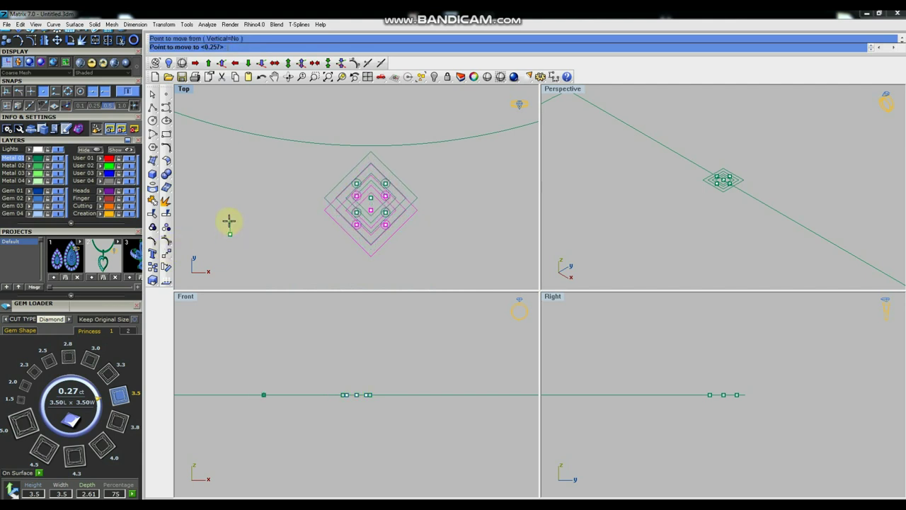
click(229, 220)
scroll(320, 216, down, 5)
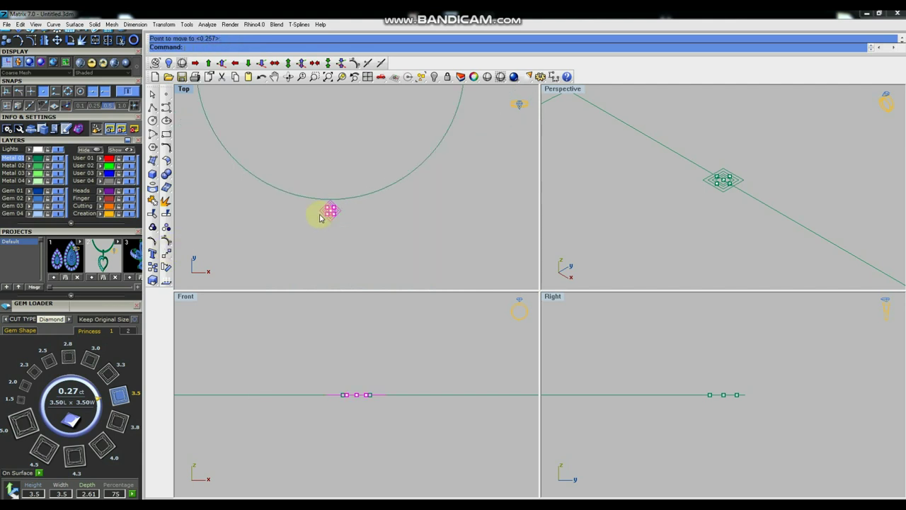
scroll(384, 234, down, 2)
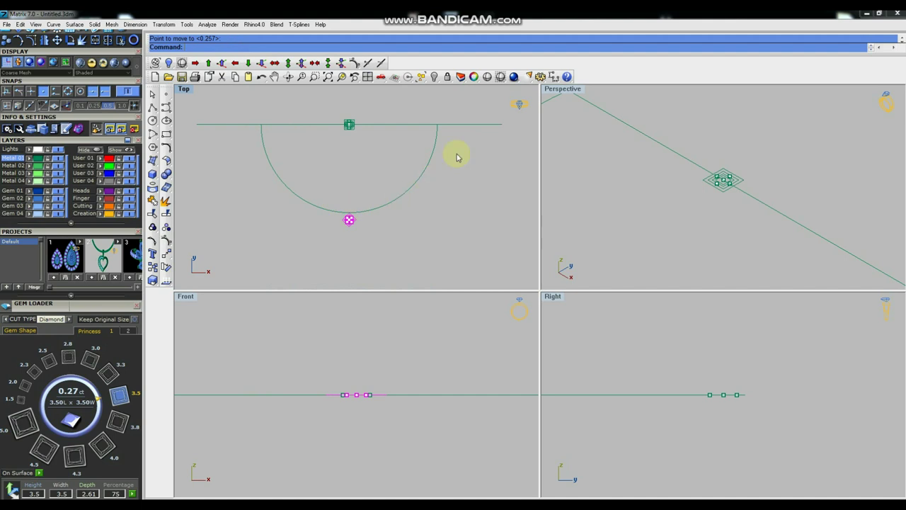
Draw a vertical line from the origin straight down through the rotated motif and past its lower corner.
scroll(375, 218, up, 2)
scroll(389, 222, down, 4)
scroll(356, 233, up, 4)
scroll(328, 235, up, 3)
click(151, 108)
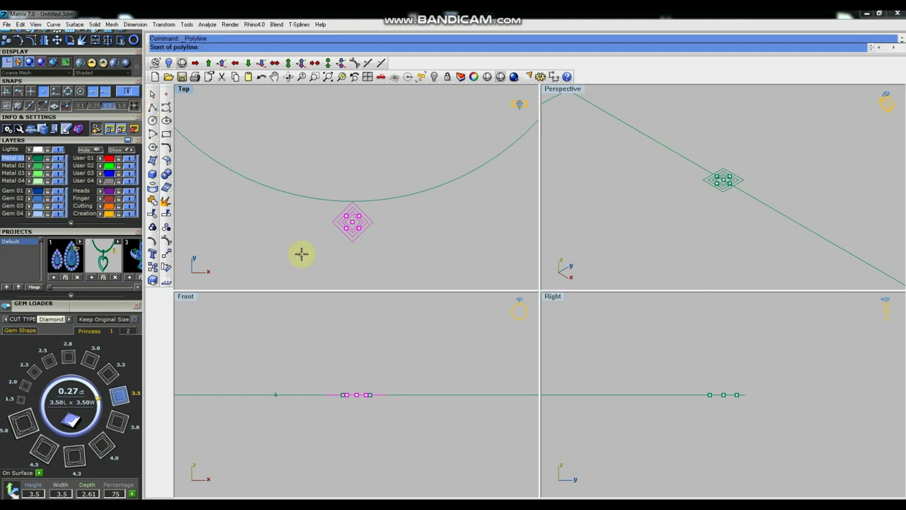
text(0)
key(Return)
click(359, 284)
key(Return)
scroll(330, 239, up, 1)
scroll(340, 259, up, 1)
scroll(339, 260, down, 2)
key(Escape)
scroll(352, 243, up, 3)
scroll(382, 239, down, 1)
key(Delete)
Draw a two-point circle of 3 mm diameter extending horizontally outward from the rotated motif's right corner.
scroll(353, 245, up, 2)
right_click(400, 241)
right_drag(400, 241, 394, 241)
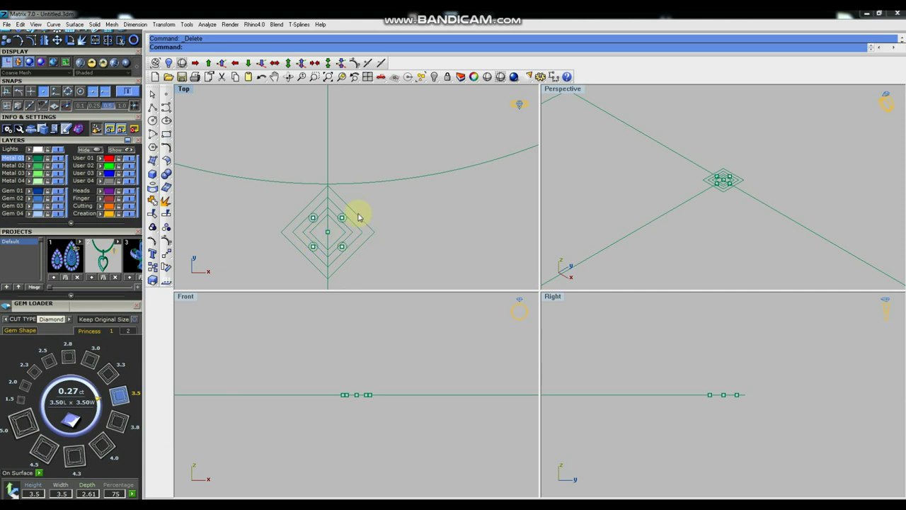
click(166, 123)
click(264, 47)
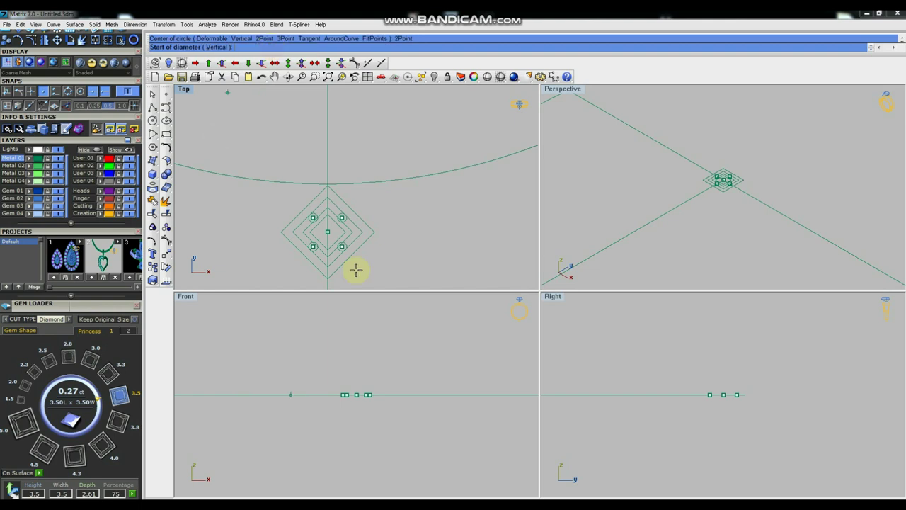
click(374, 232)
text(3)
key(Return)
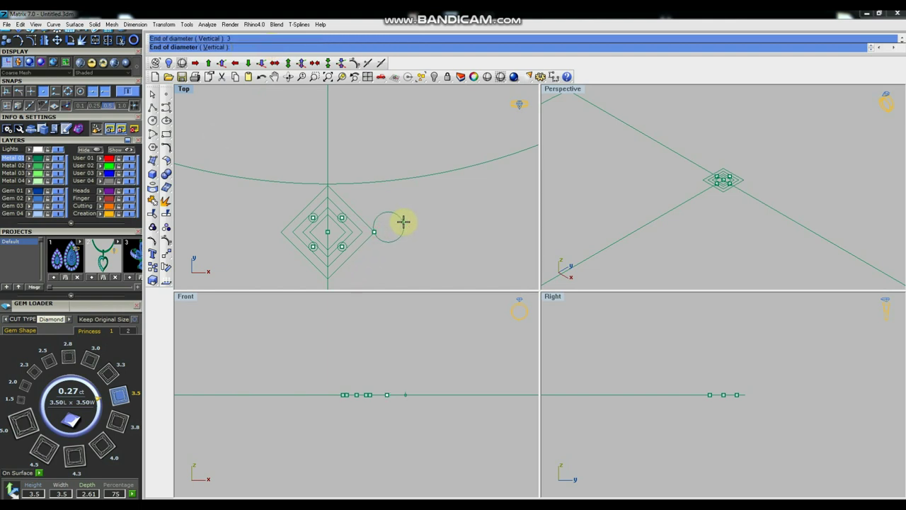
click(410, 239)
Rotate a copy of the motif, vertical line and 3 mm circle about the origin so its left corner meets the circle's outer edge.
scroll(354, 245, down, 3)
scroll(314, 231, down, 2)
drag(347, 157, 301, 178)
drag(347, 224, 300, 245)
click(167, 266)
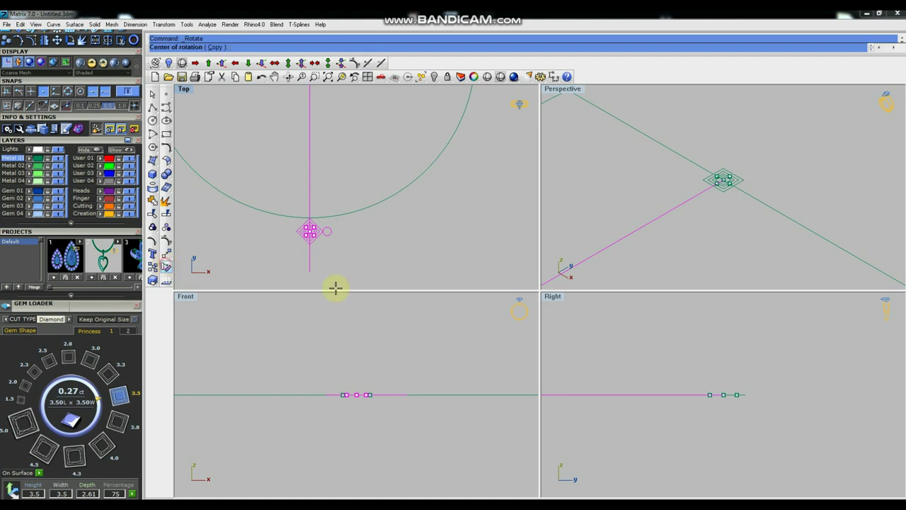
text(0)
key(Return)
text(c)
key(Return)
scroll(301, 237, up, 2)
click(309, 226)
scroll(310, 226, up, 2)
click(387, 225)
Add further rotated copies of the motif, line and circle end to end along the lower right part of the arc.
scroll(387, 224, down, 3)
right_drag(332, 235, 241, 256)
scroll(240, 256, up, 1)
click(362, 227)
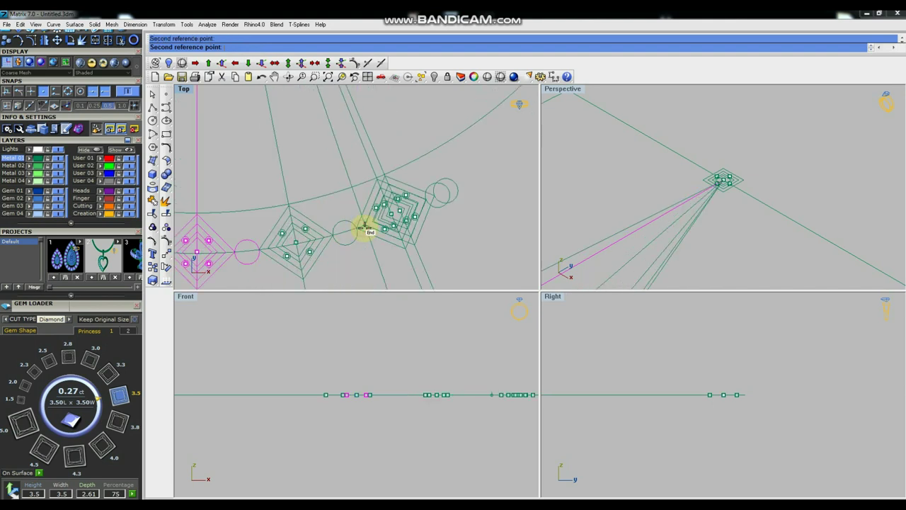
scroll(356, 231, down, 1)
scroll(351, 223, up, 3)
scroll(354, 224, down, 2)
scroll(357, 216, up, 4)
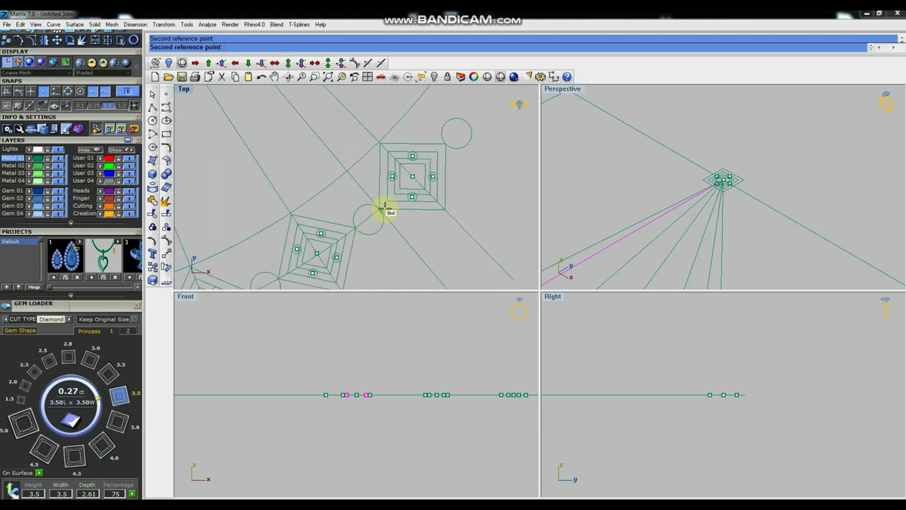
click(378, 208)
Continue the chain of rotated copies up the arc until it reaches the horizontal line, and finish the rotation.
scroll(378, 205, down, 4)
right_drag(439, 200, 394, 246)
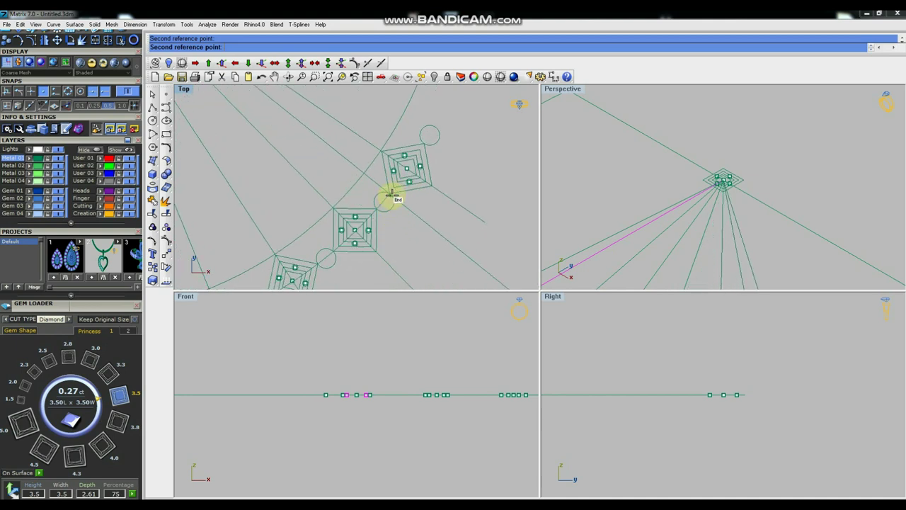
scroll(393, 193, down, 3)
scroll(402, 182, up, 3)
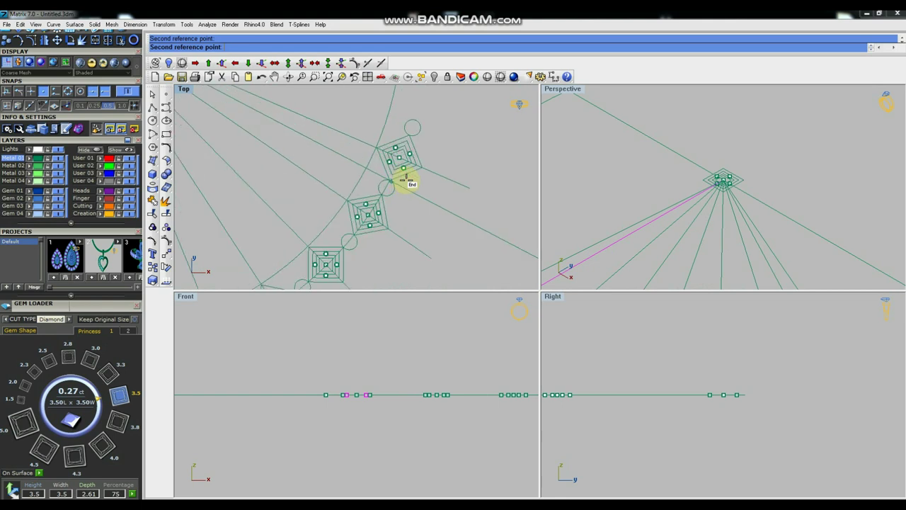
scroll(400, 170, up, 4)
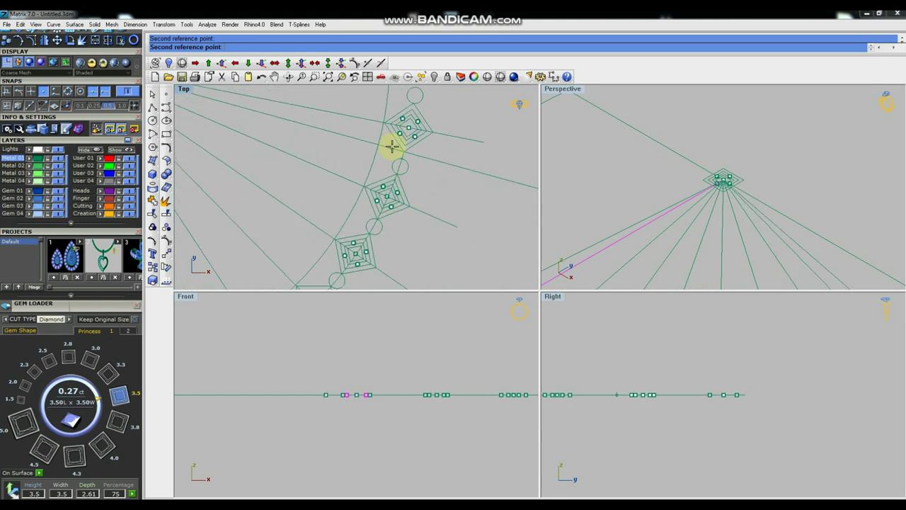
scroll(402, 201, down, 2)
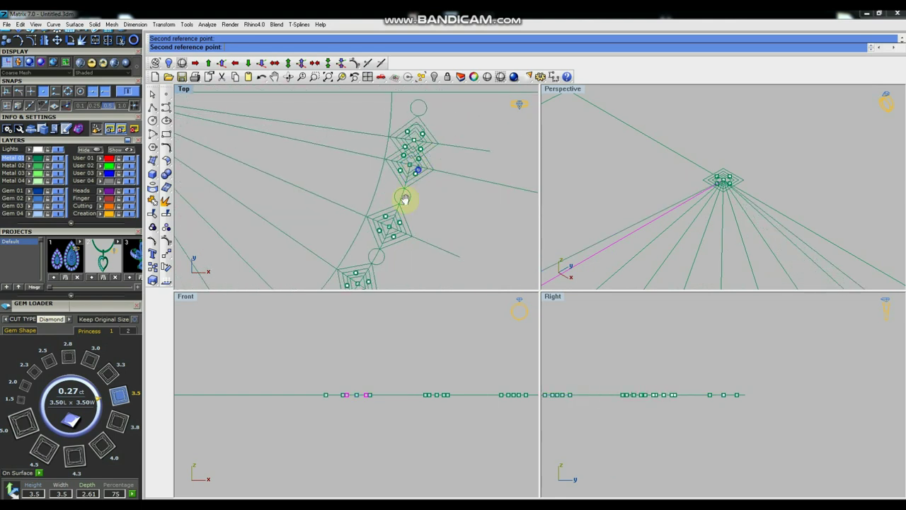
click(403, 170)
scroll(403, 170, down, 9)
click(430, 192)
scroll(358, 185, up, 4)
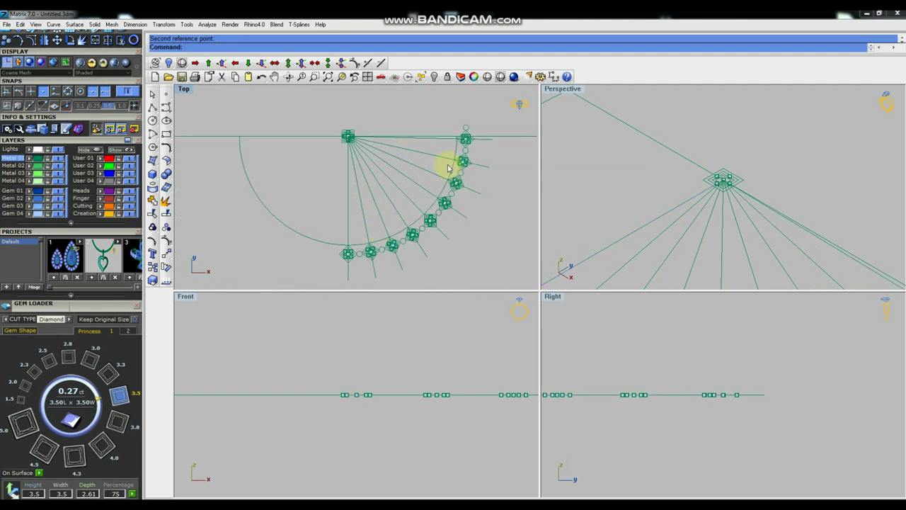
scroll(442, 170, down, 2)
scroll(395, 191, up, 2)
scroll(396, 202, up, 2)
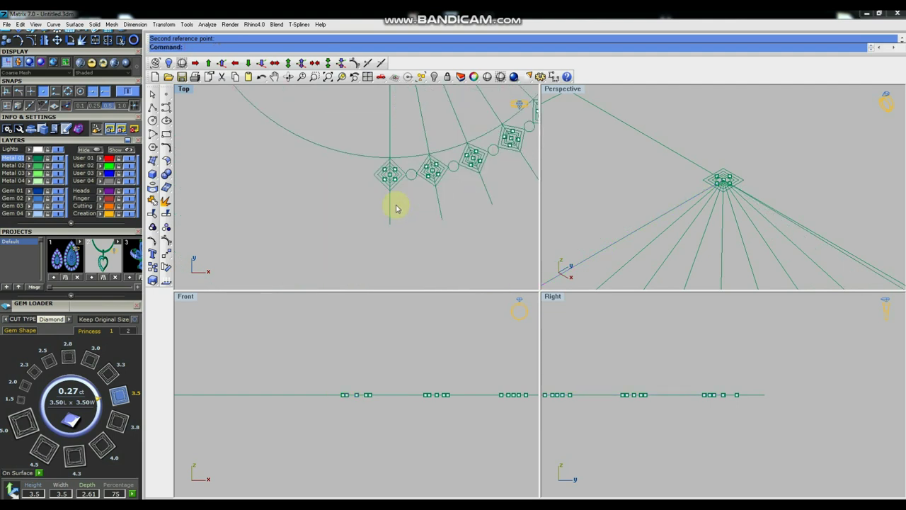
Inspect the chain of settings and linking circles along the lower right arc.
scroll(330, 192, down, 2)
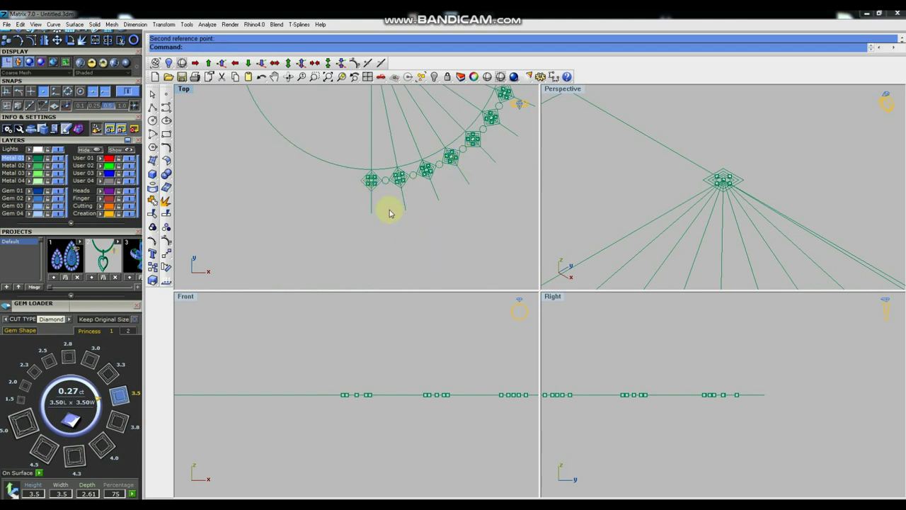
scroll(358, 271, down, 8)
right_drag(405, 223, 390, 200)
scroll(350, 210, up, 7)
scroll(348, 208, down, 7)
scroll(338, 225, up, 12)
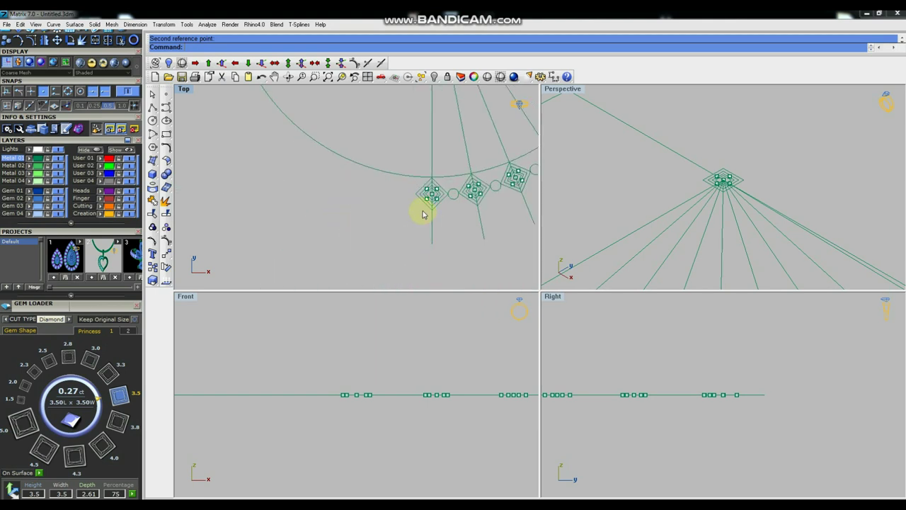
scroll(348, 257, down, 2)
scroll(423, 243, down, 1)
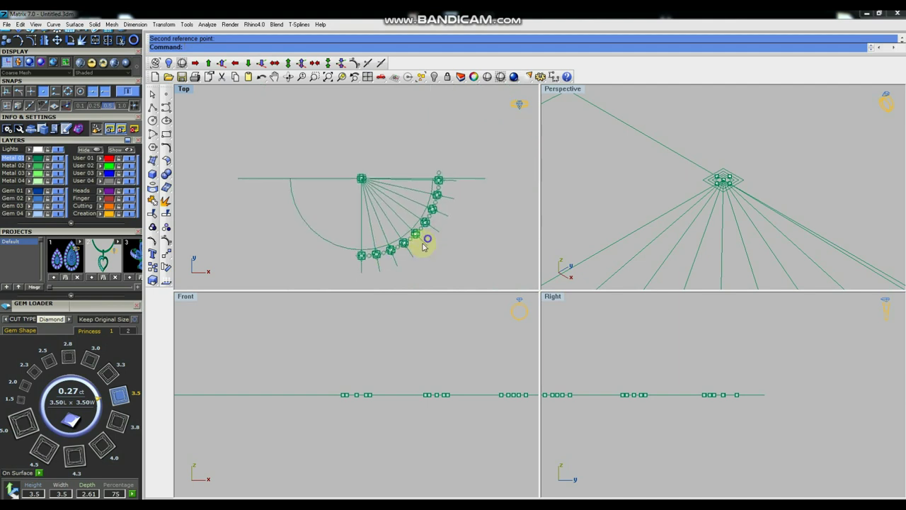
Select all motifs, linking circles and radial lines along the arc and group them.
scroll(397, 204, up, 1)
drag(393, 125, 482, 252)
right_drag(359, 235, 366, 204)
shift+drag(438, 269, 455, 276)
right_drag(463, 269, 467, 242)
shift+drag(511, 138, 478, 187)
shift+click(428, 113)
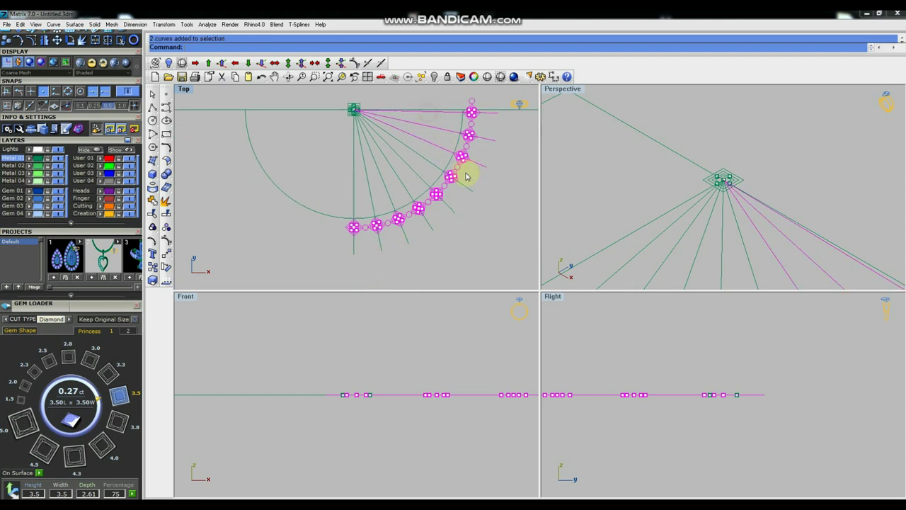
shift+drag(507, 158, 355, 251)
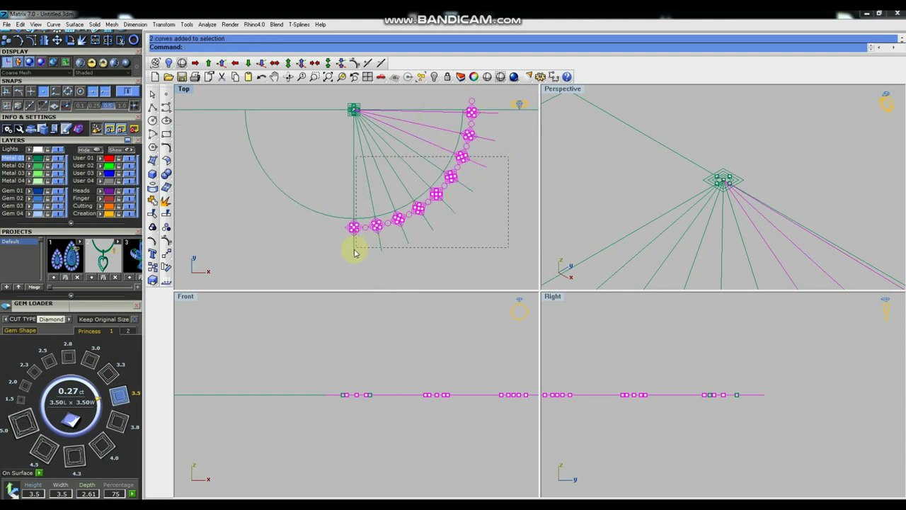
click(152, 228)
Hide the grouped chain of motifs, circles and radial lines.
scroll(298, 225, down, 4)
right_drag(375, 224, 370, 239)
click(436, 220)
click(348, 221)
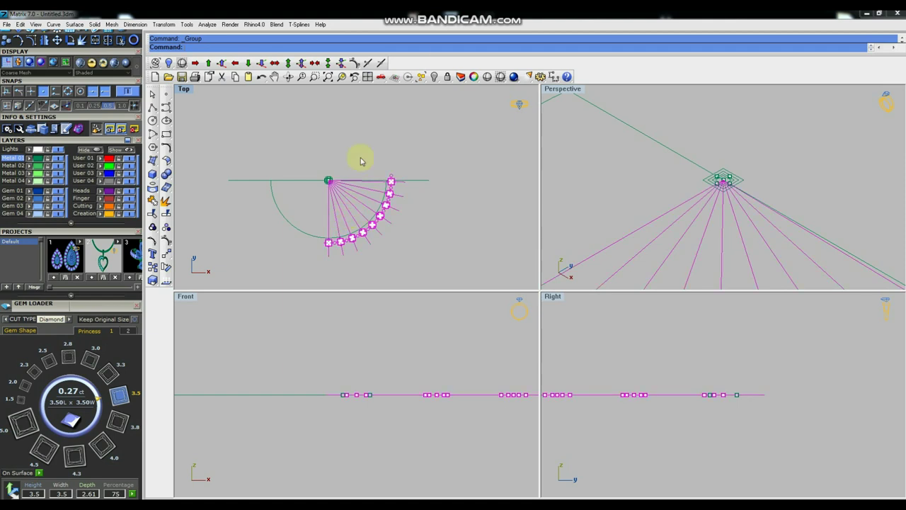
click(433, 76)
Copy the square motif at the origin horizontally from corner to corner so the copy adjoins its right edge.
scroll(327, 185, up, 3)
scroll(327, 185, up, 4)
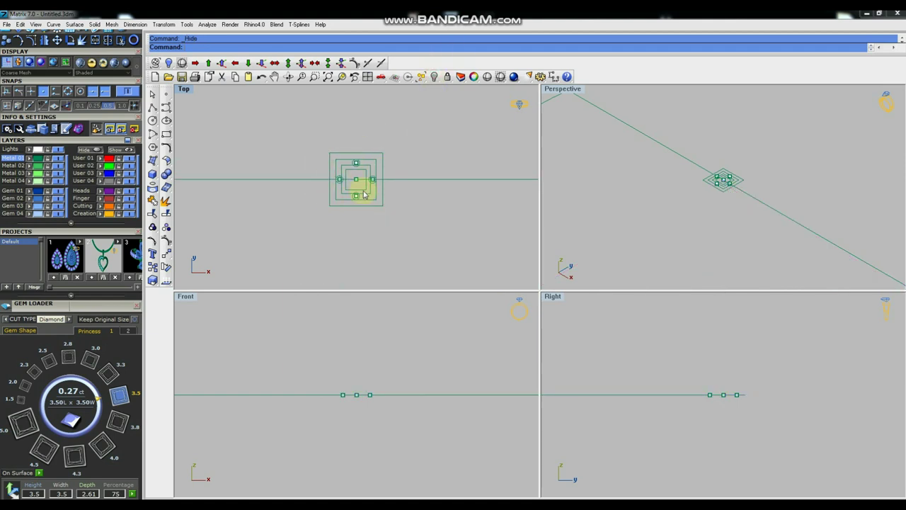
drag(396, 138, 352, 171)
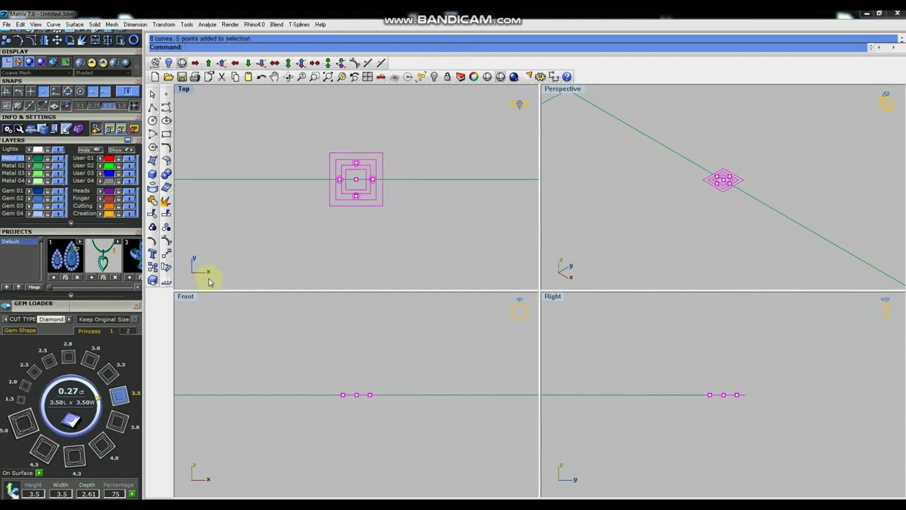
click(165, 267)
click(326, 149)
click(383, 153)
key(Return)
click(372, 140)
scroll(364, 186, up, 3)
scroll(346, 154, up, 4)
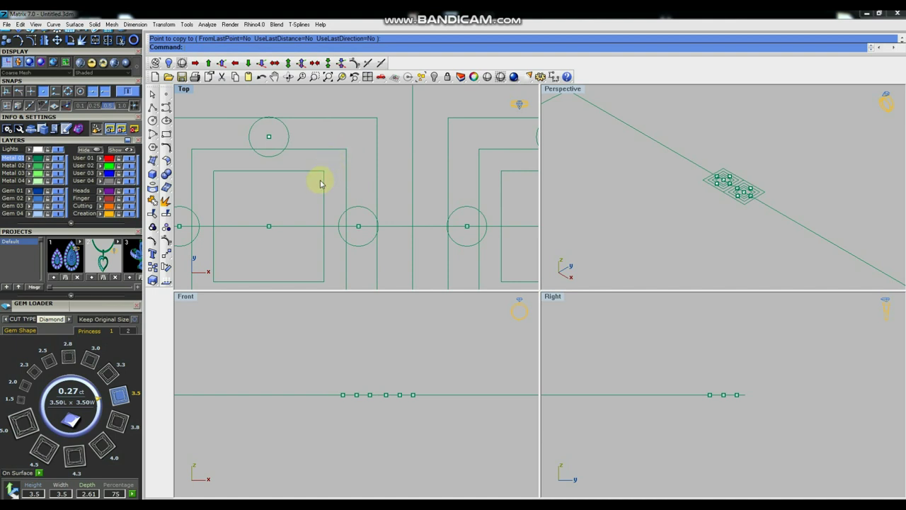
scroll(357, 173, down, 2)
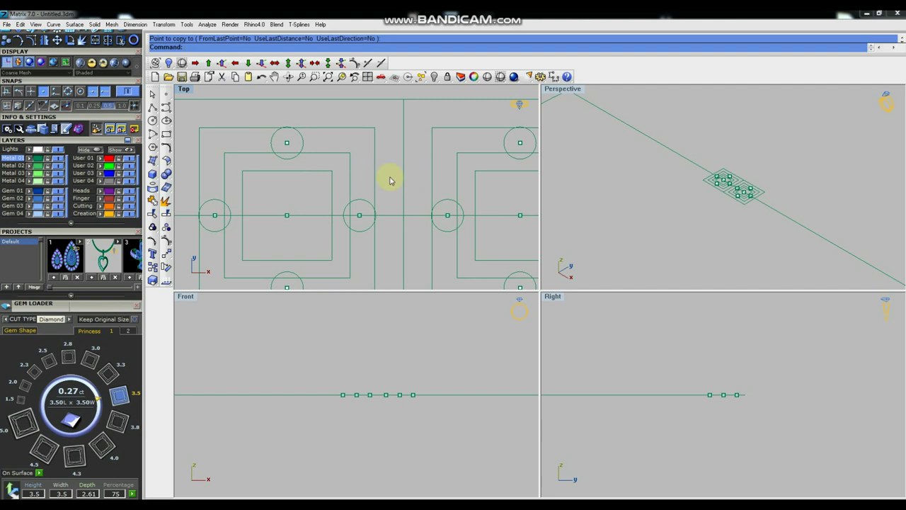
scroll(373, 178, down, 3)
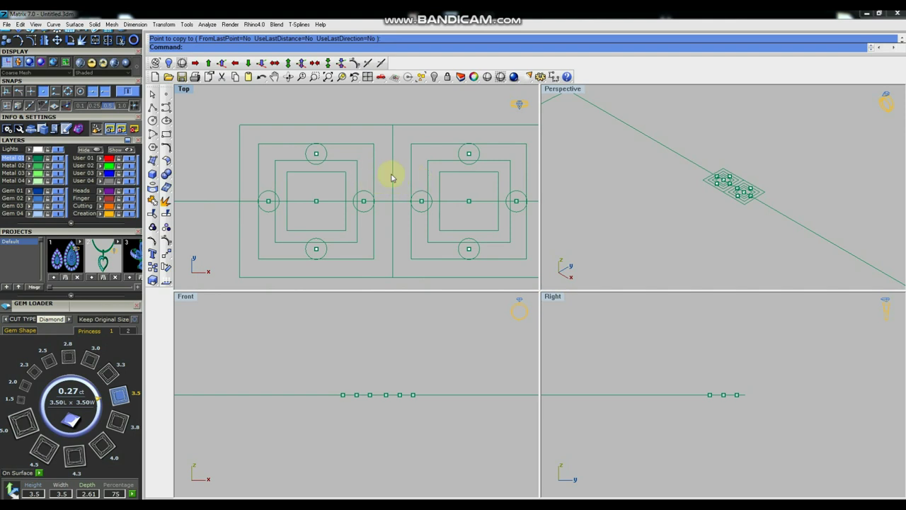
scroll(370, 201, down, 3)
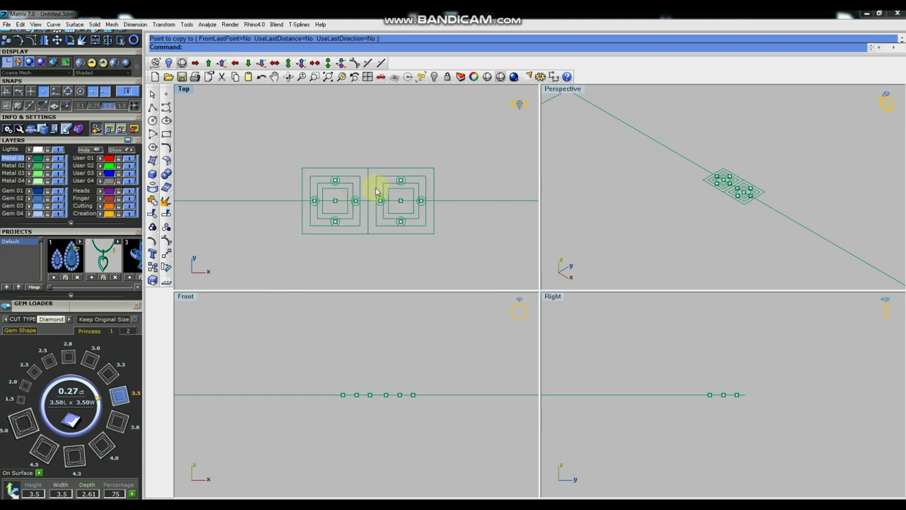
Mirror the copied square motif about a vertical axis through the origin, 0, to complete a row of three.
click(423, 177)
click(153, 267)
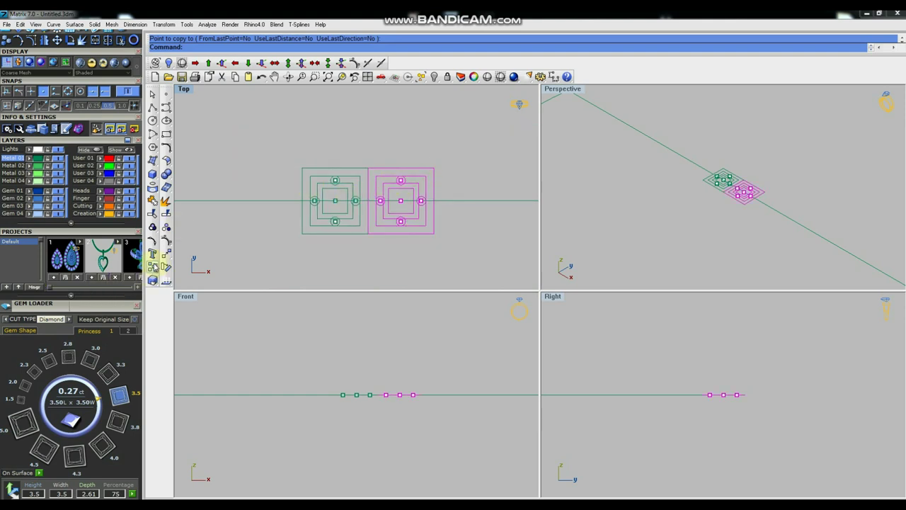
key(Escape)
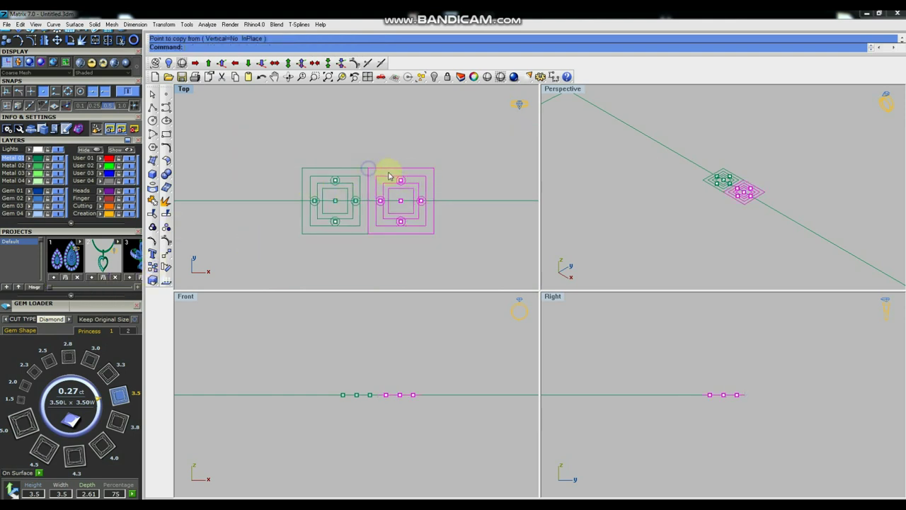
click(166, 254)
click(236, 266)
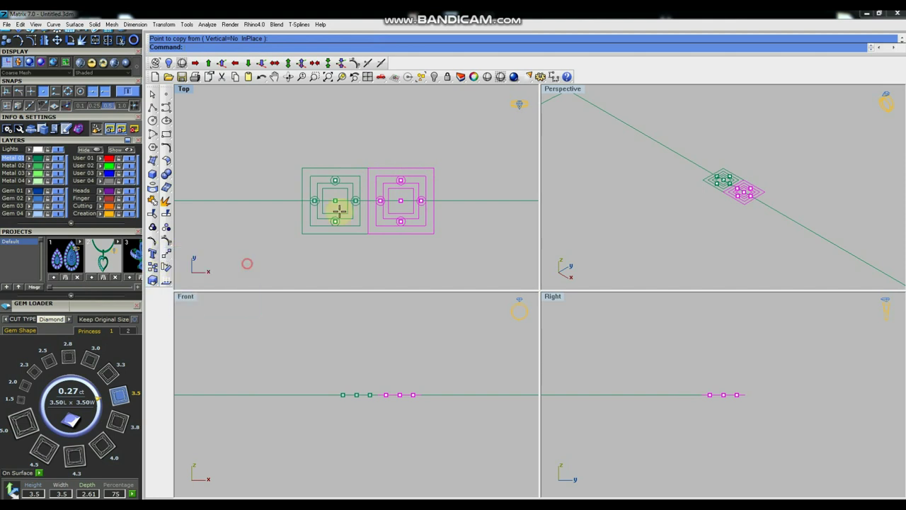
text(0)
key(Return)
shift+click(355, 110)
Copy the row of three square motifs upward by one motif height so the rows adjoin.
drag(442, 125, 248, 186)
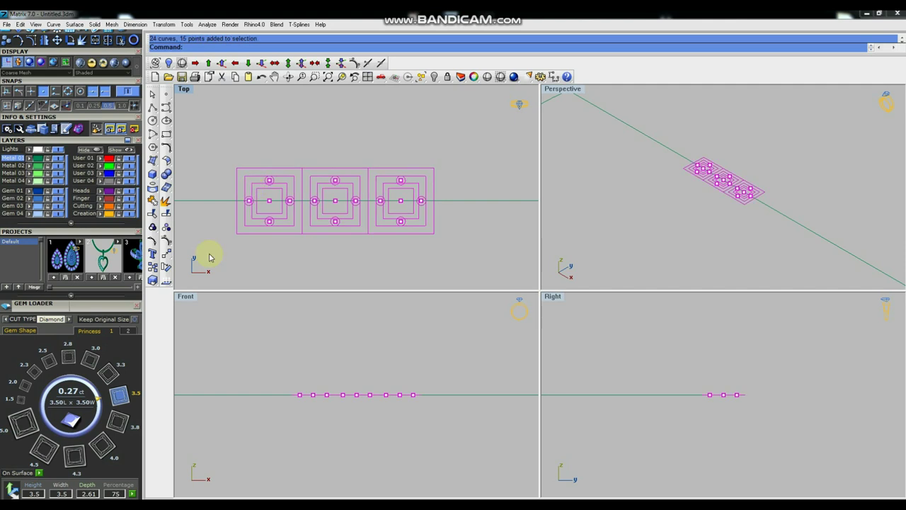
click(152, 267)
click(237, 234)
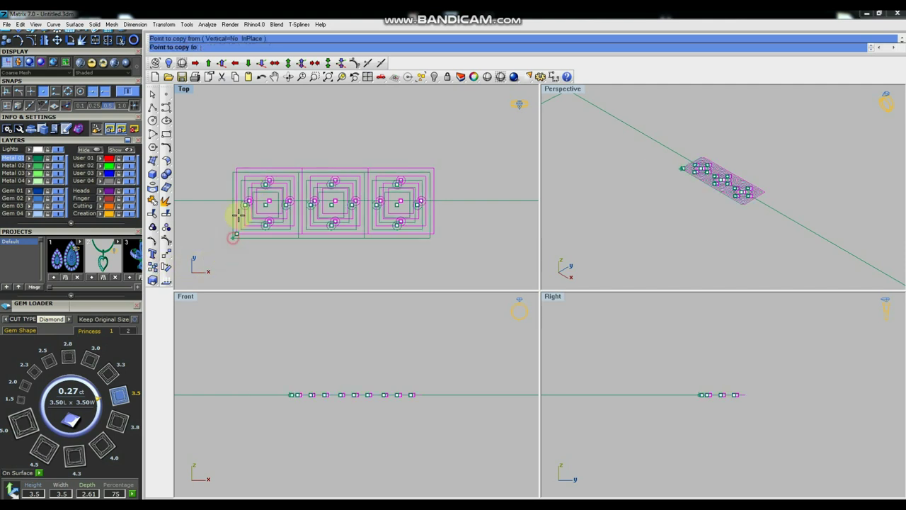
click(237, 169)
right_click(237, 169)
Mirror the upper row of three motifs about a horizontal axis through the origin to complete a three-by-three grid.
drag(472, 111, 240, 160)
click(169, 255)
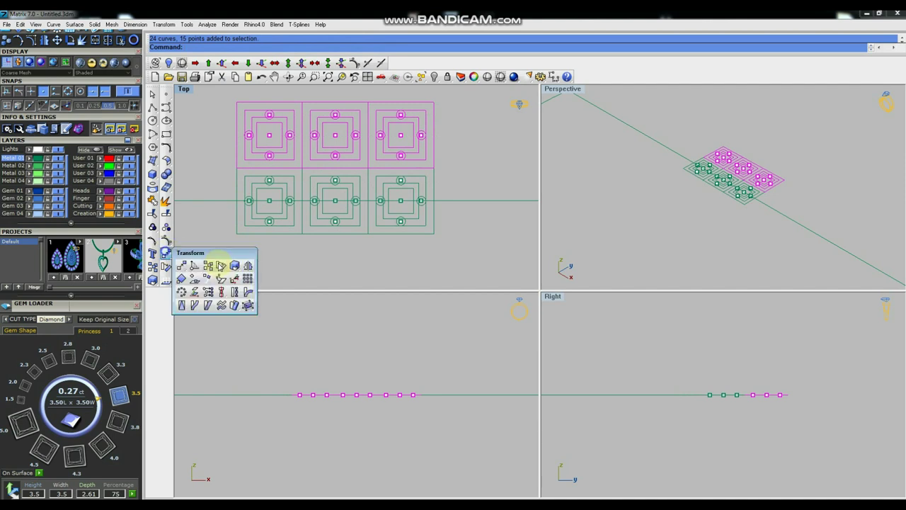
click(248, 266)
click(460, 208)
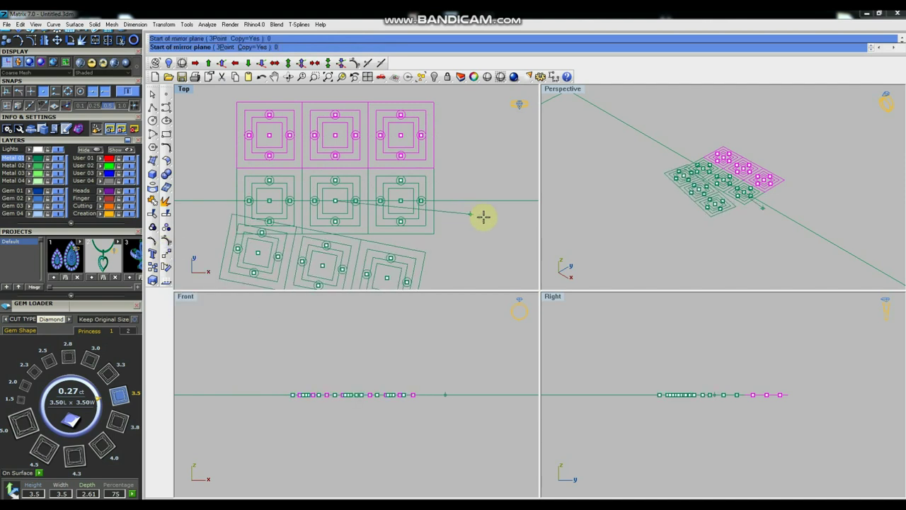
click(485, 217)
scroll(487, 230, down, 3)
key(Escape)
Group the three-by-three grid and place a copy straight below the lowest motif of the arc.
drag(317, 138, 479, 280)
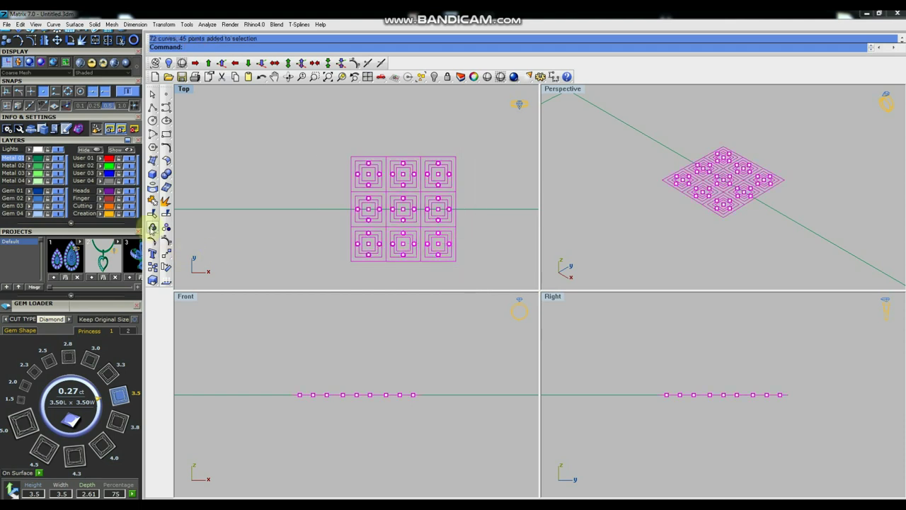
click(152, 227)
scroll(341, 204, down, 8)
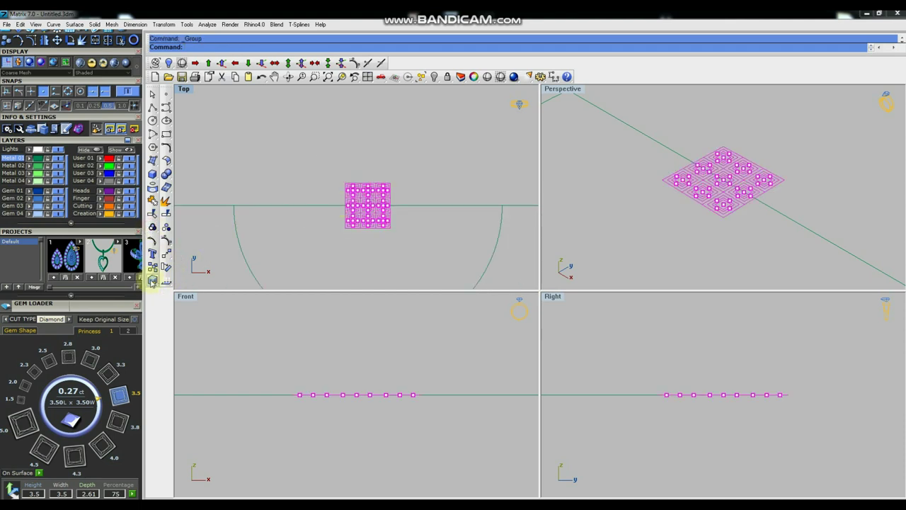
click(153, 267)
scroll(361, 212, down, 3)
click(277, 187)
click(280, 268)
right_click(450, 116)
Show all hidden objects and hide the three-by-three grid, single motif and gem at the origin.
click(435, 76)
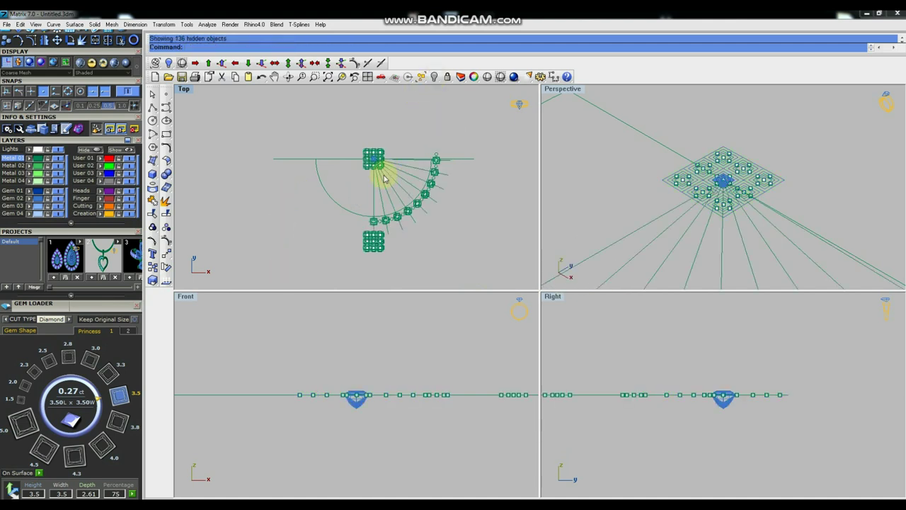
scroll(370, 148, up, 3)
click(361, 143)
click(405, 174)
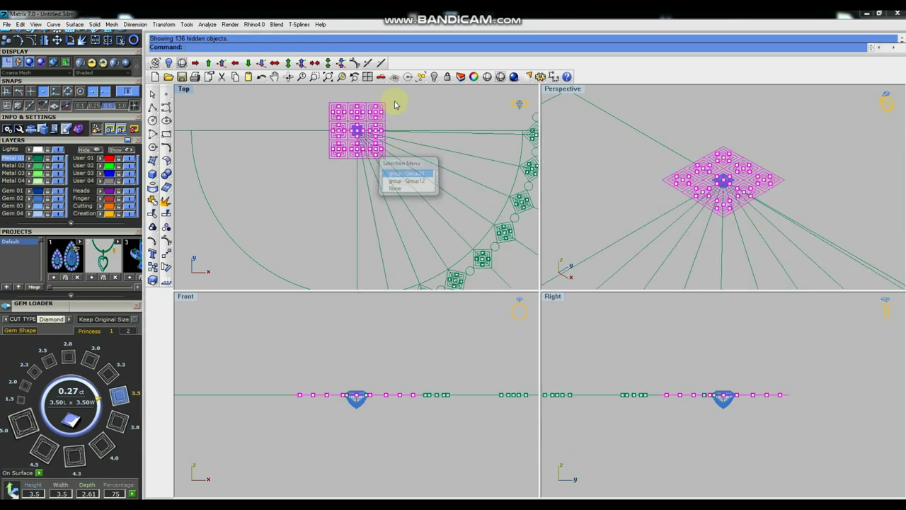
click(421, 77)
scroll(351, 130, up, 4)
click(370, 138)
click(434, 76)
Rotate the lower three-by-three grid about its centre point so its corner lies on the vertical line.
scroll(307, 147, down, 9)
right_drag(312, 146, 354, 131)
scroll(343, 220, up, 4)
scroll(366, 209, up, 4)
click(385, 205)
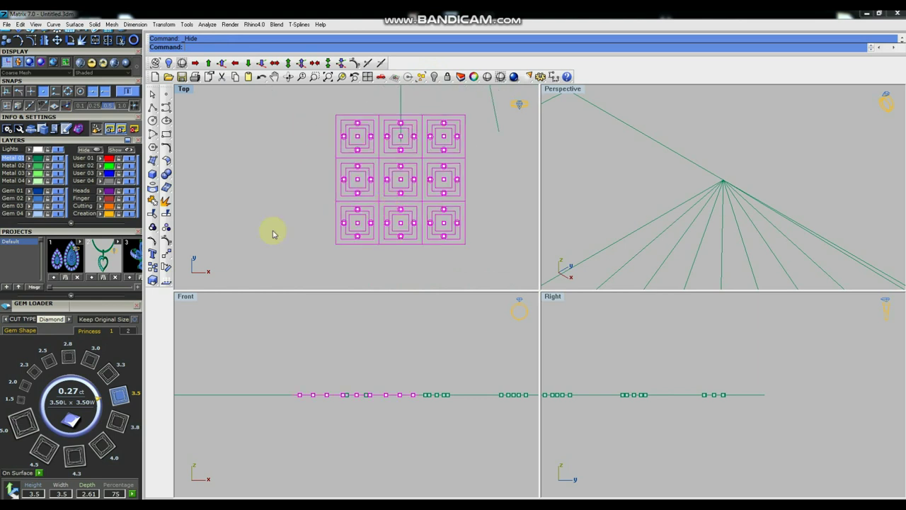
click(165, 267)
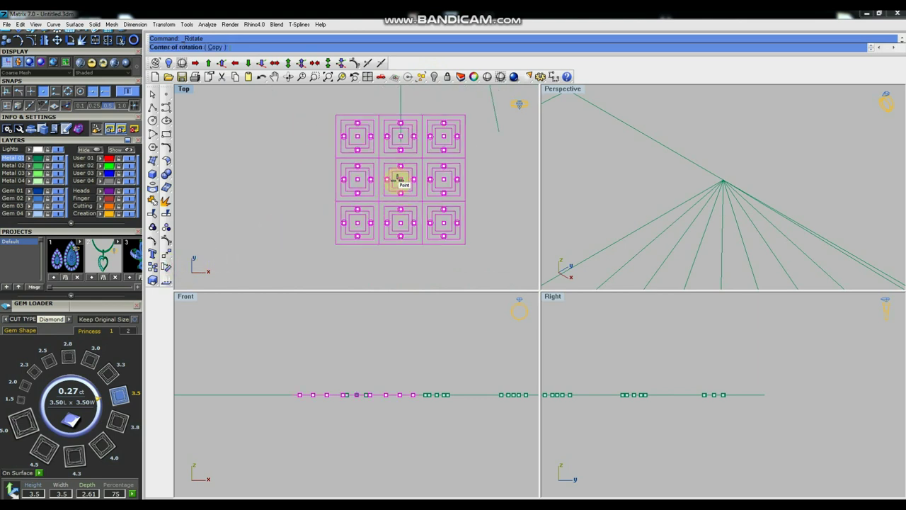
click(401, 179)
click(334, 110)
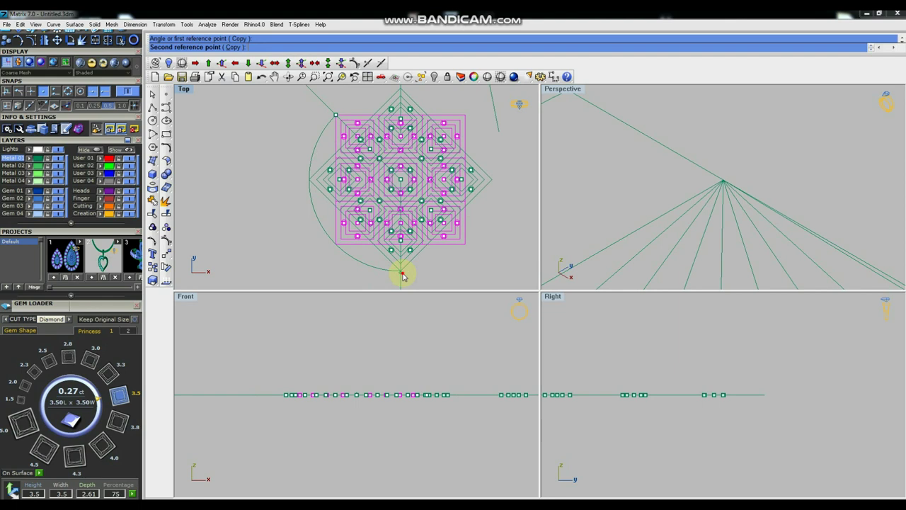
scroll(379, 259, down, 3)
Move the diamond-oriented grid to sit just below the motif at the arc's lowest point.
click(329, 231)
scroll(329, 231, down, 3)
scroll(354, 212, up, 3)
click(356, 212)
scroll(258, 242, up, 1)
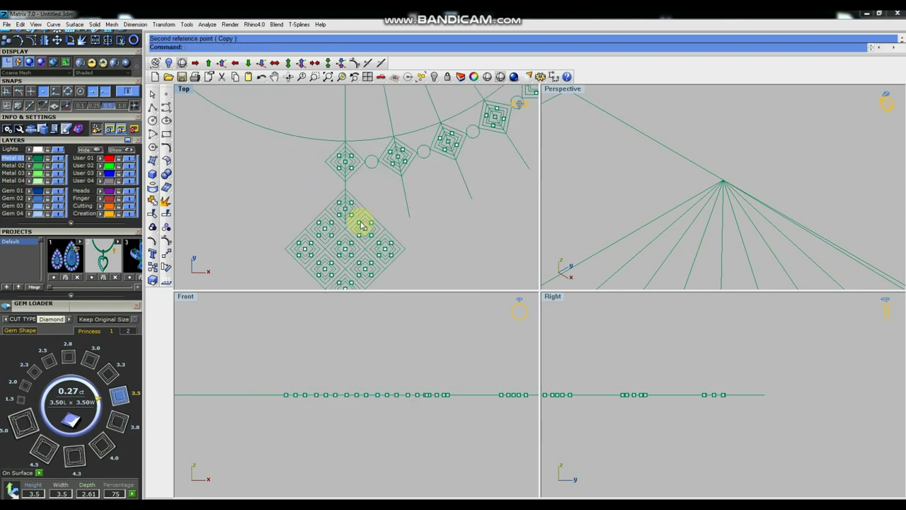
click(165, 254)
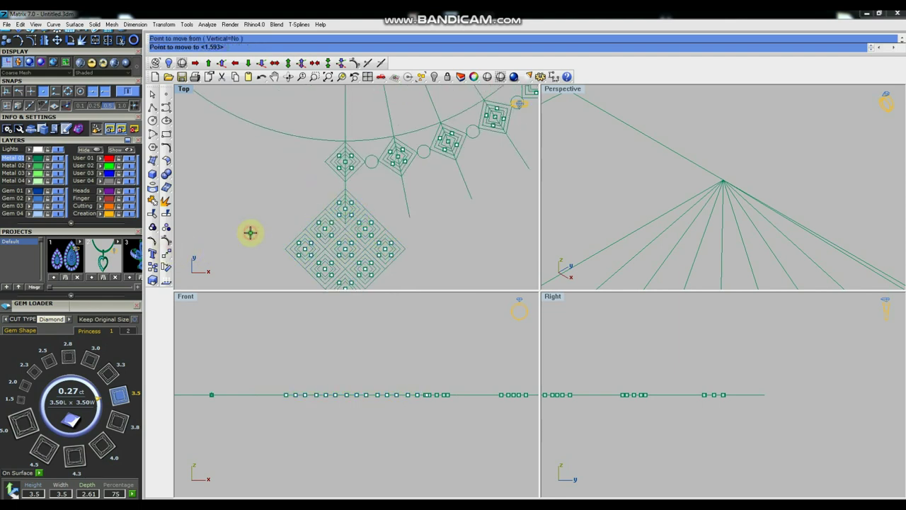
click(318, 210)
scroll(317, 211, down, 4)
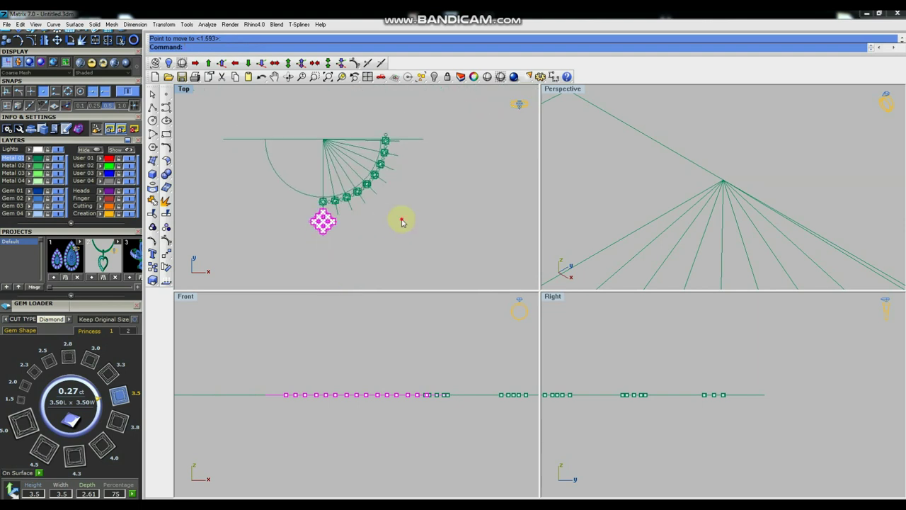
scroll(333, 170, up, 3)
scroll(382, 187, down, 2)
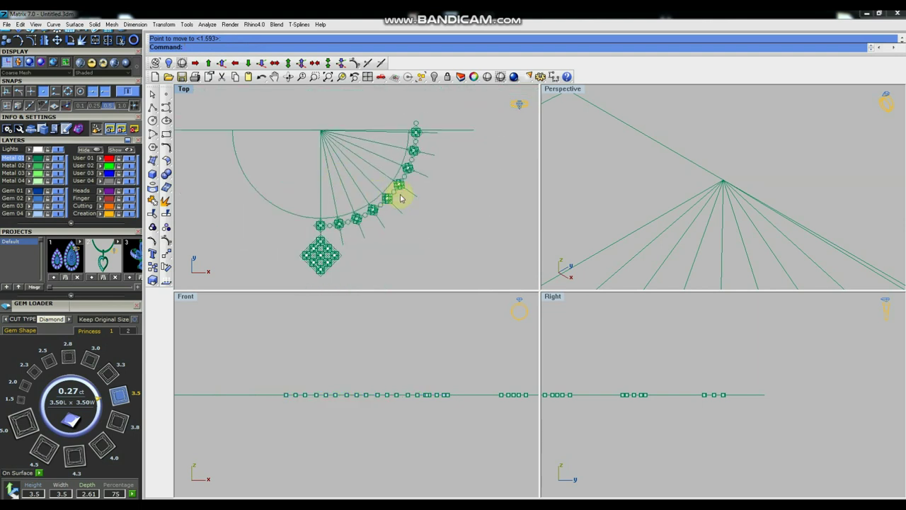
Maximize the Top viewport, ungroup the motif chain, and exclude the lowest motif and vertical line from the selection.
key(ctrl+m)
scroll(446, 263, down, 3)
scroll(469, 250, up, 1)
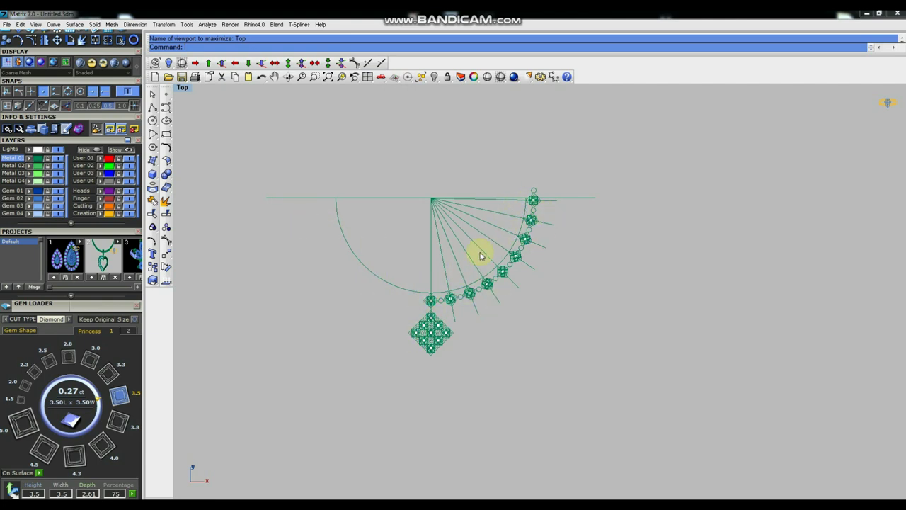
click(499, 213)
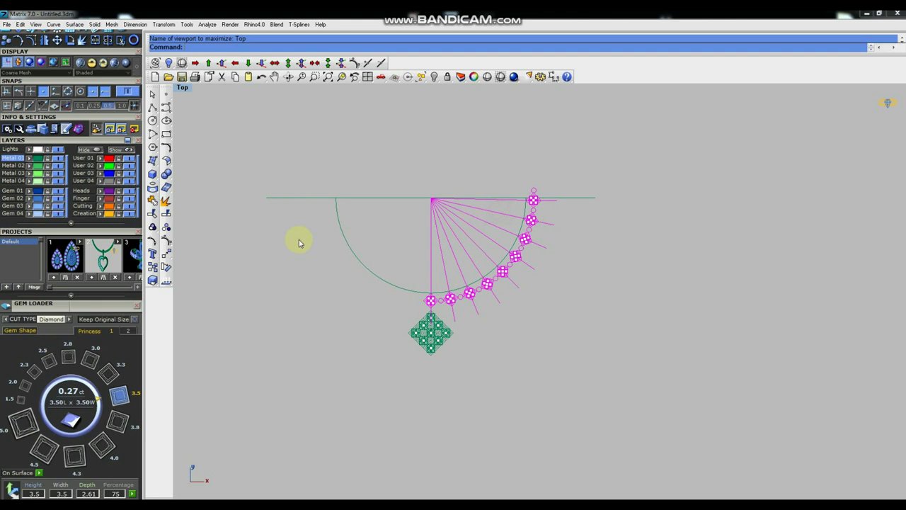
click(166, 227)
ctrl+drag(417, 271, 439, 327)
scroll(437, 303, up, 4)
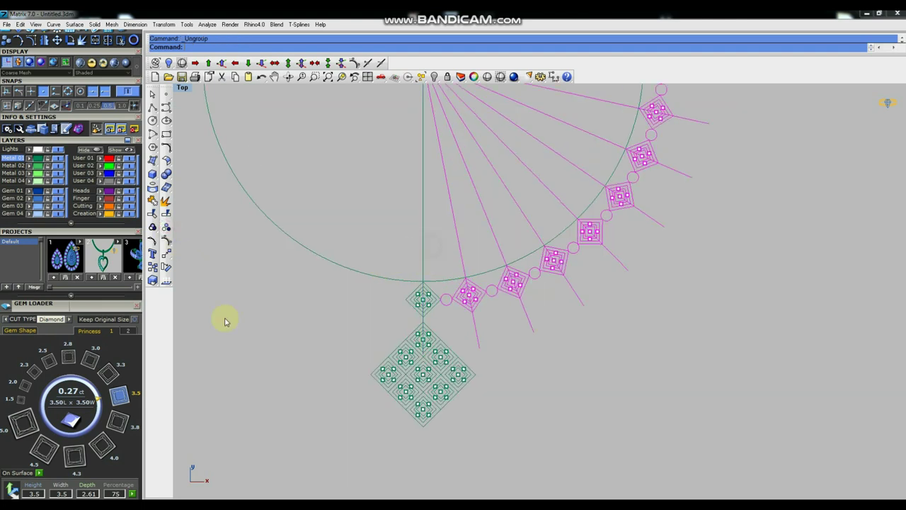
Mirror the selected motifs, circles and radial lines about a vertical axis through the origin, 0.
click(166, 247)
click(246, 265)
click(425, 262)
key(Escape)
right_click(359, 245)
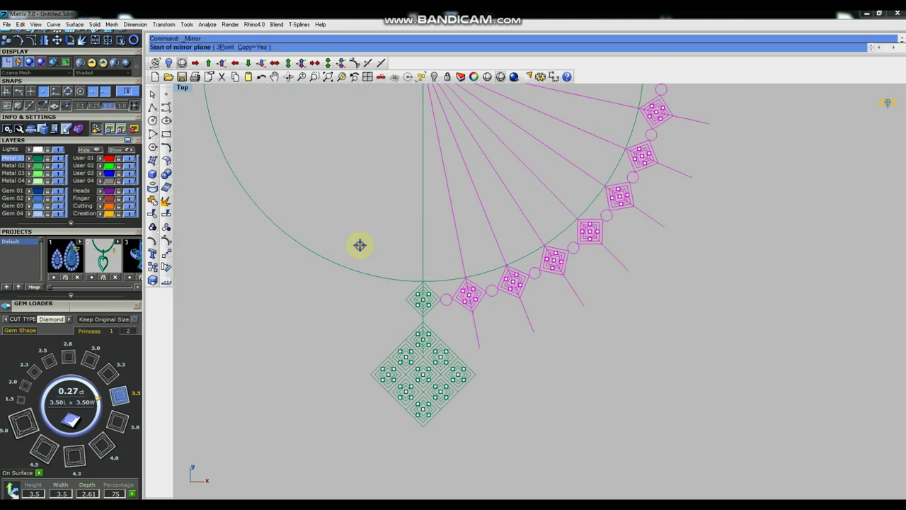
text(0)
key(Return)
shift+click(364, 247)
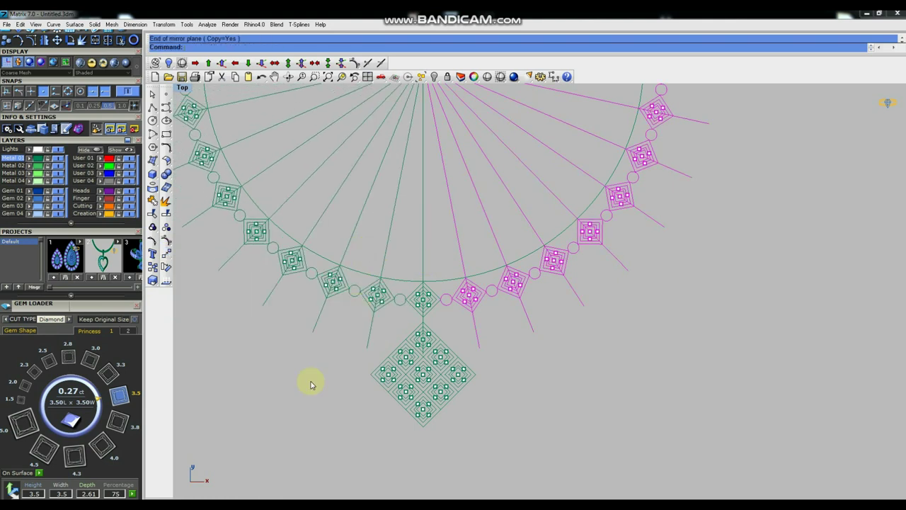
Undo the last mirror of the motif chain and hide the remaining chain, radial lines and pendant.
click(310, 382)
scroll(422, 375, down, 4)
scroll(425, 379, down, 1)
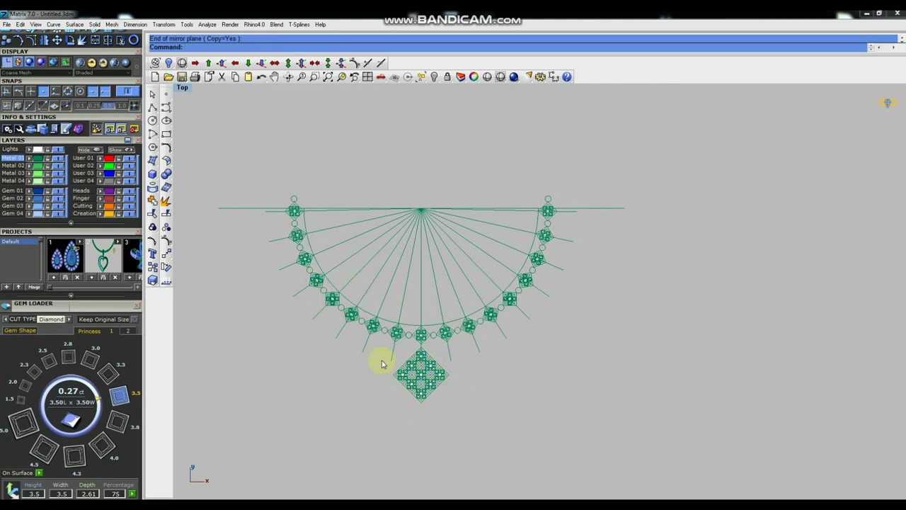
scroll(427, 323, down, 5)
scroll(427, 337, up, 1)
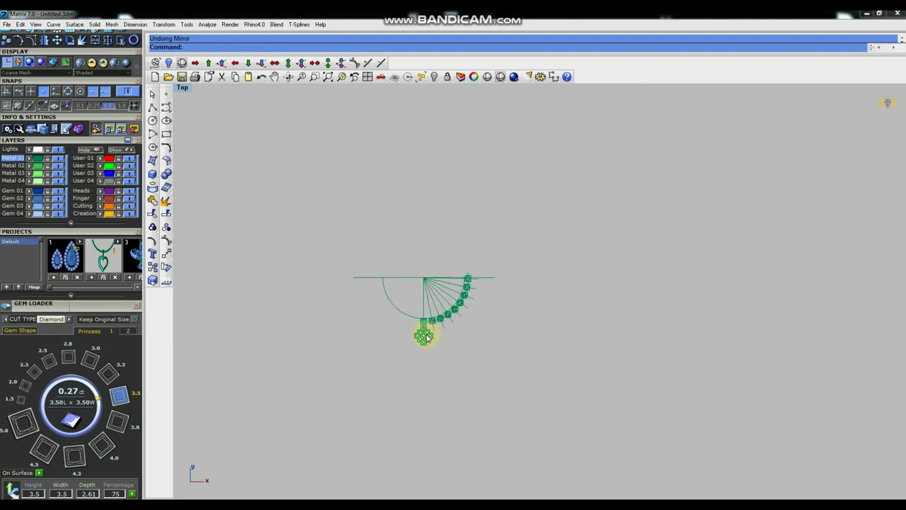
drag(403, 251, 497, 381)
click(435, 76)
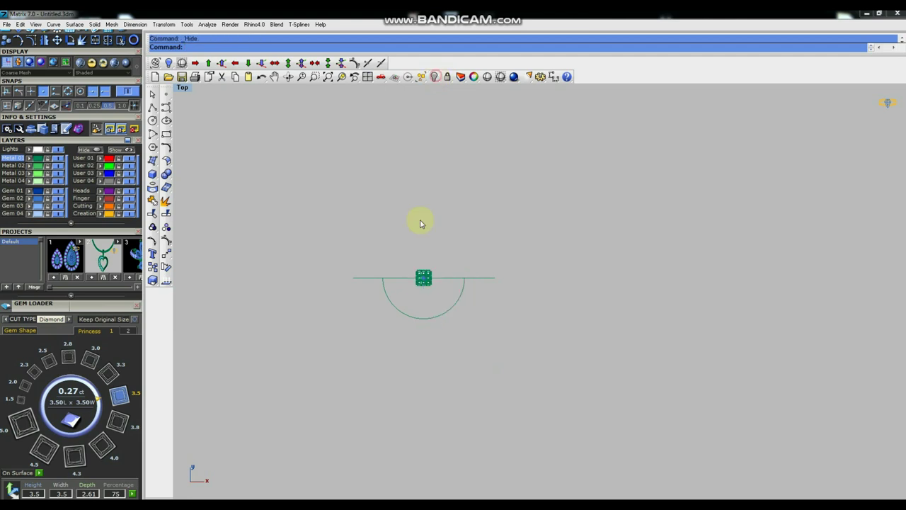
Ungroup the upright three-by-three grid of settings at the origin.
scroll(427, 277, up, 8)
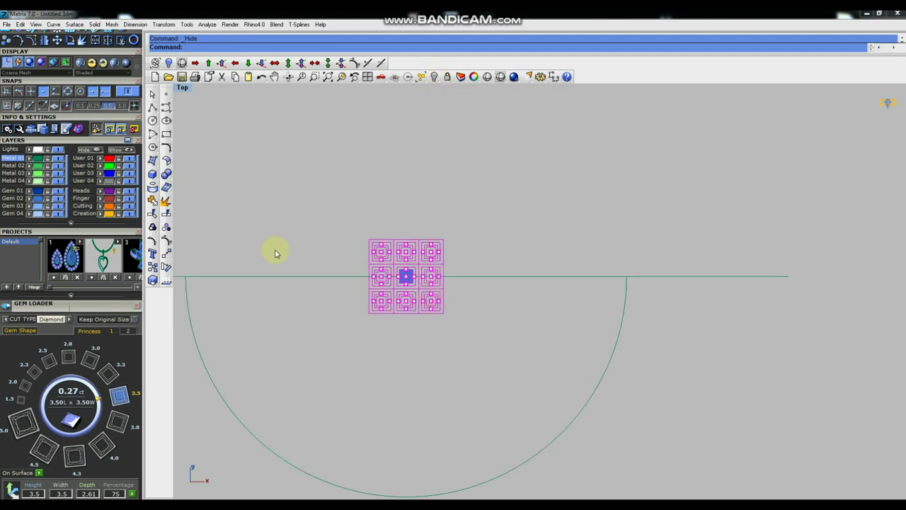
click(153, 266)
click(363, 124)
click(264, 232)
key(Return)
click(434, 76)
scroll(400, 284, up, 10)
click(407, 318)
click(165, 227)
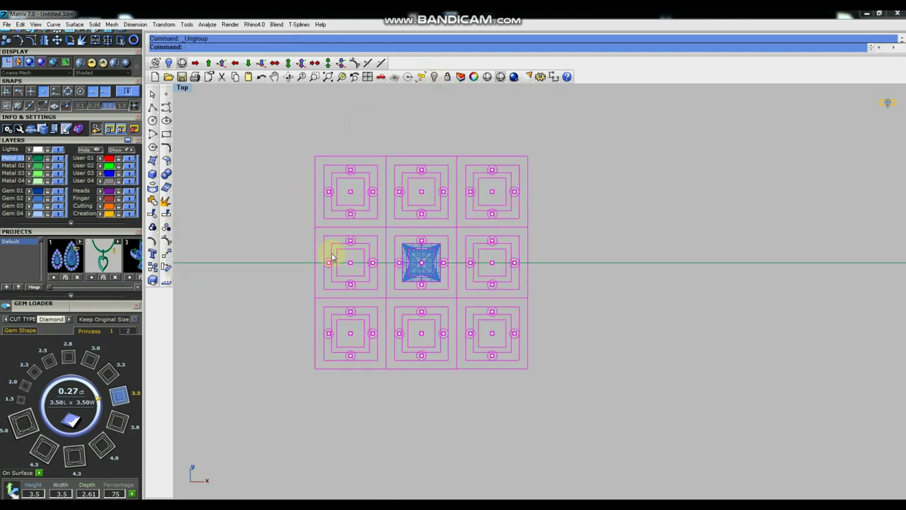
Delete the eight outer settings of the grid, keeping the central gem and its guide curves.
scroll(425, 242, up, 3)
ctrl+click(426, 234)
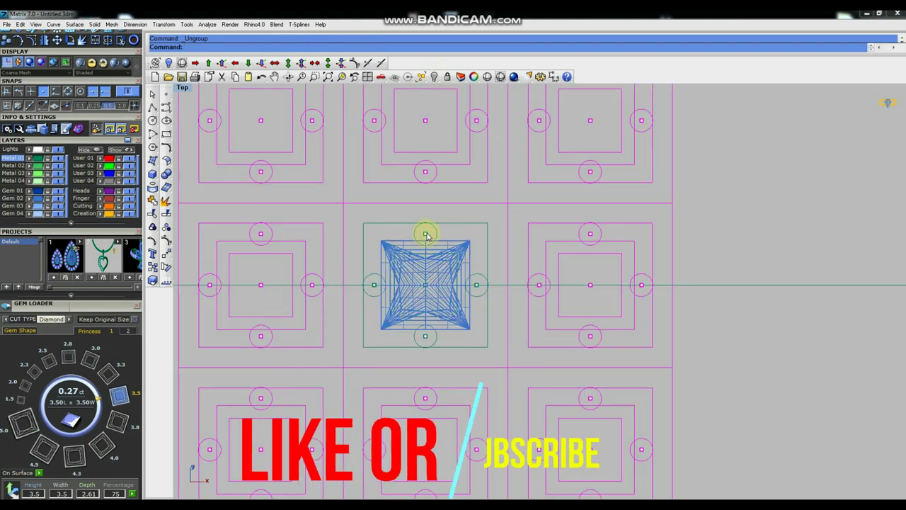
key(Delete)
scroll(396, 263, down, 7)
scroll(422, 249, up, 5)
Maximize the Perspective viewport and hide the central gem so only its guide curves show.
click(389, 264)
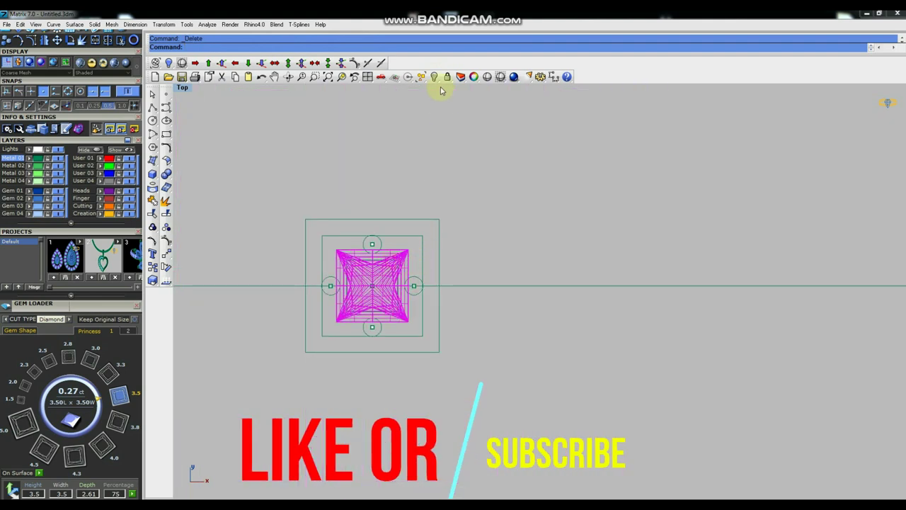
key(Escape)
key(ctrl+F4)
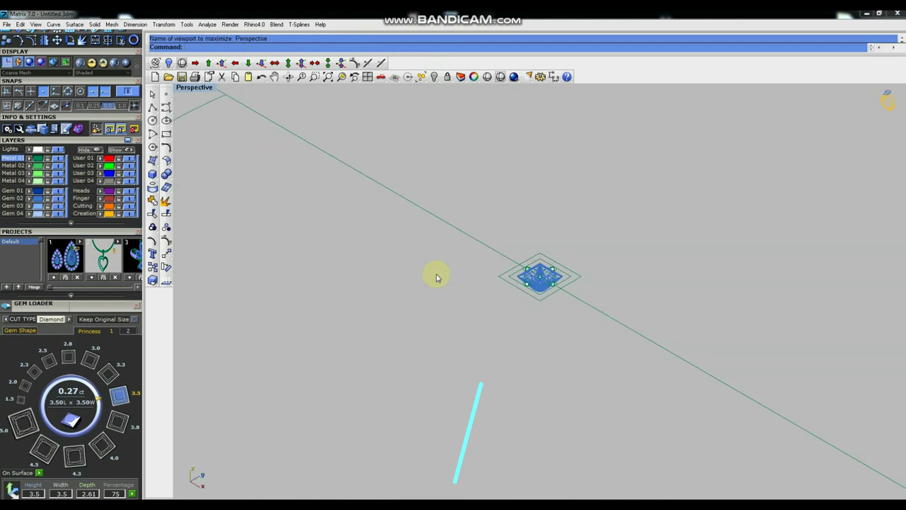
scroll(555, 288, up, 2)
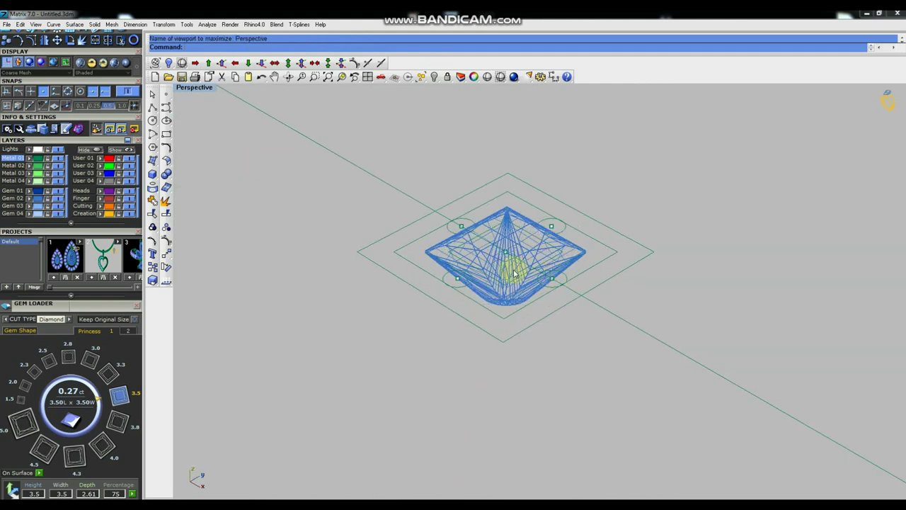
click(446, 76)
scroll(522, 279, up, 3)
Ungroup the guide curves and extrude the two inner squares by -1.5 on one side as a capped solid.
click(167, 227)
drag(480, 260, 465, 294)
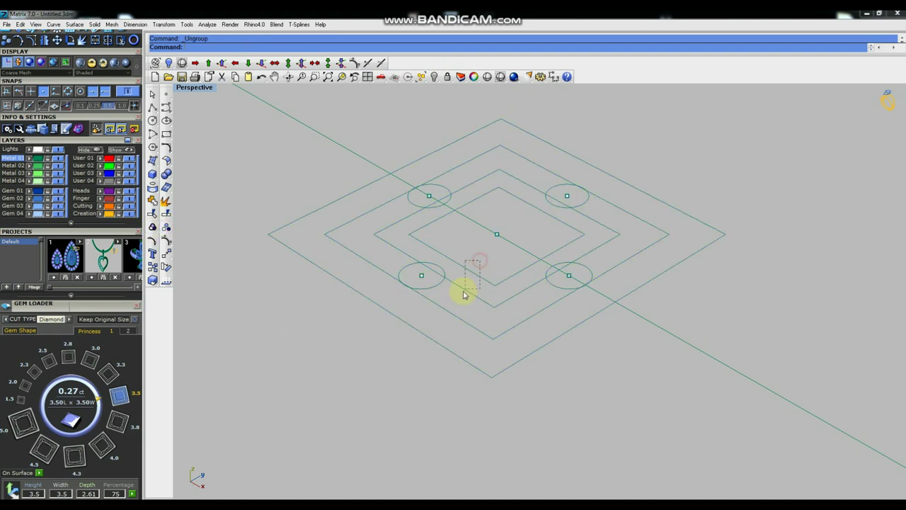
scroll(461, 298, down, 3)
right_drag(495, 307, 477, 294)
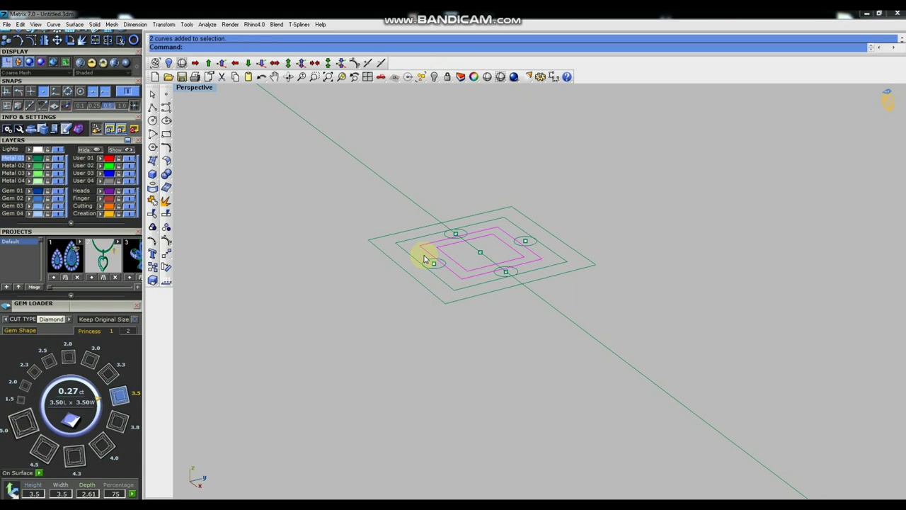
click(153, 174)
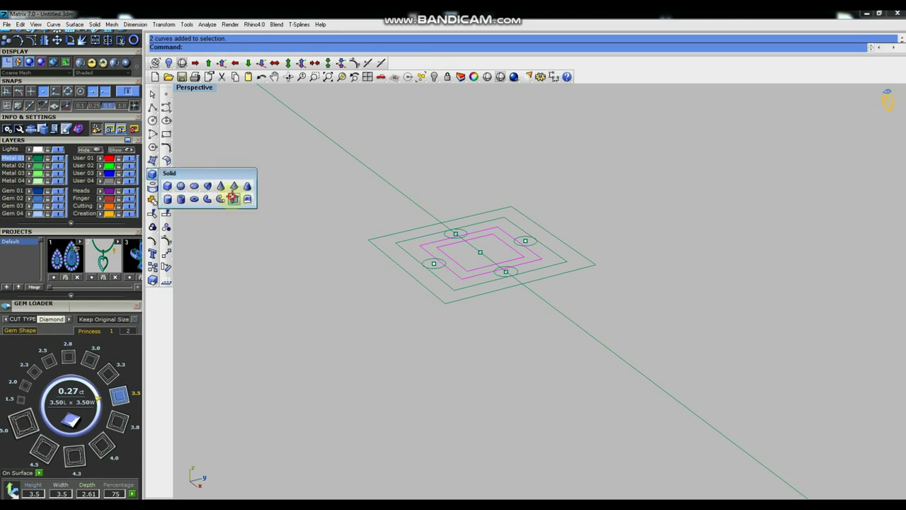
click(234, 199)
text(b)
key(Return)
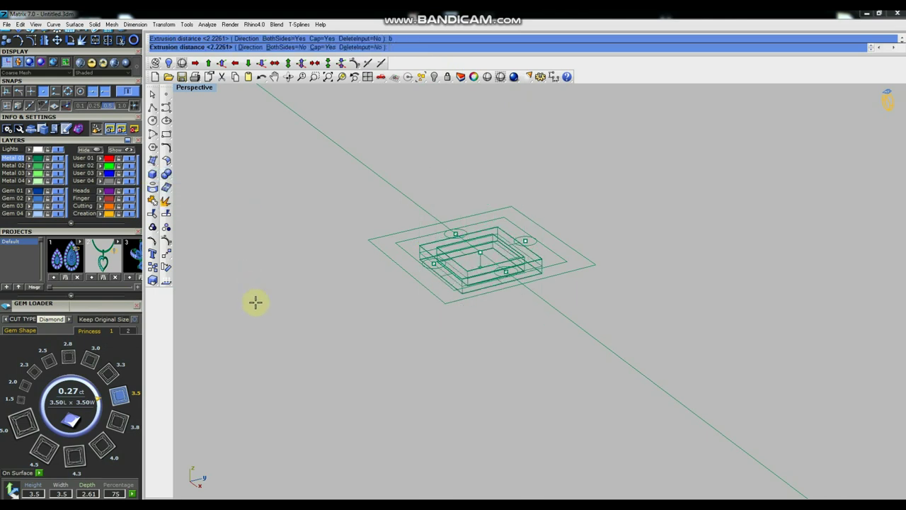
text(-1.5)
key(Return)
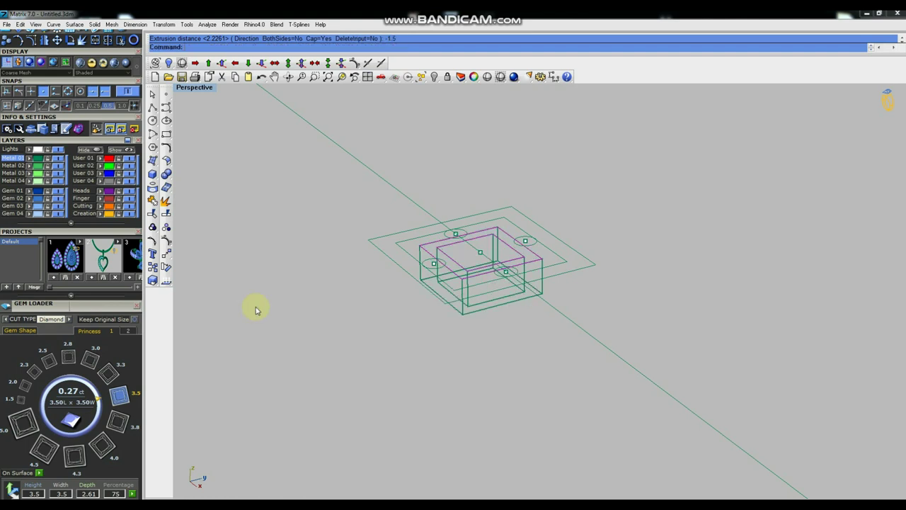
Shade the view and extrude one prong circle 1.5 to both sides as a capped cylinder.
click(501, 77)
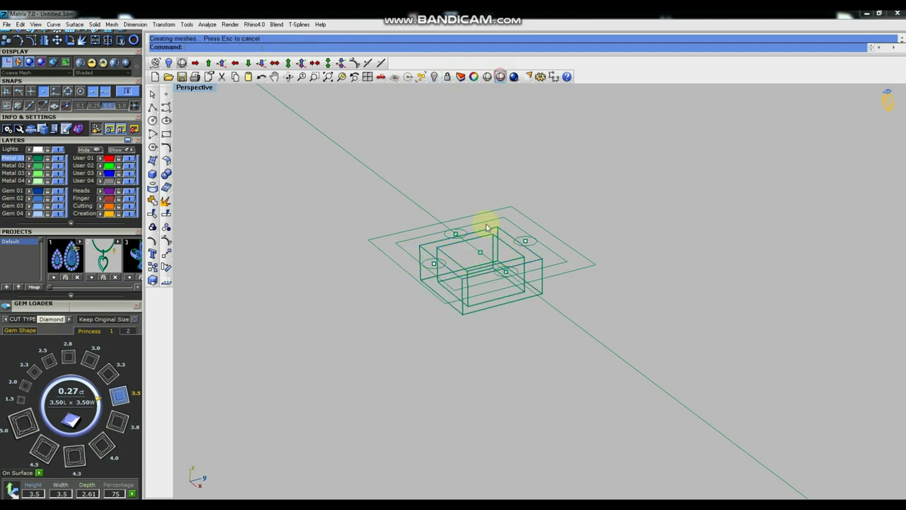
scroll(505, 242, up, 3)
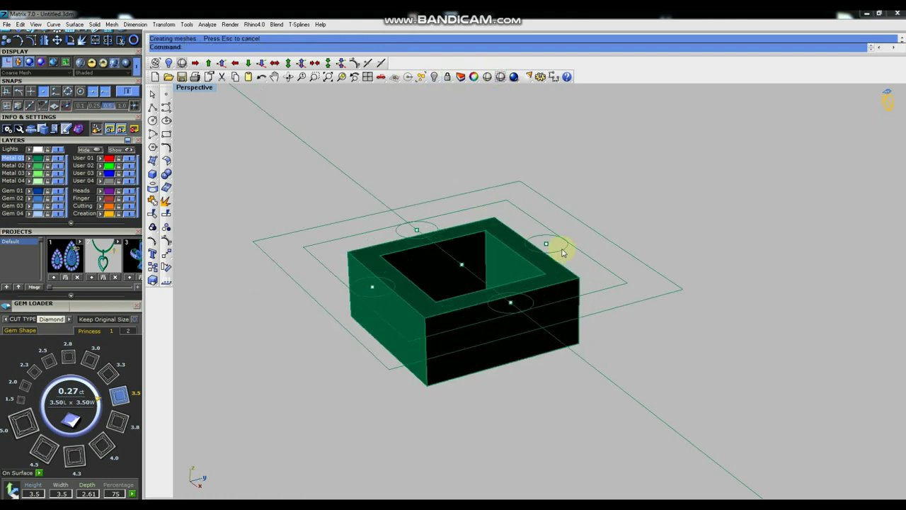
click(152, 187)
click(228, 194)
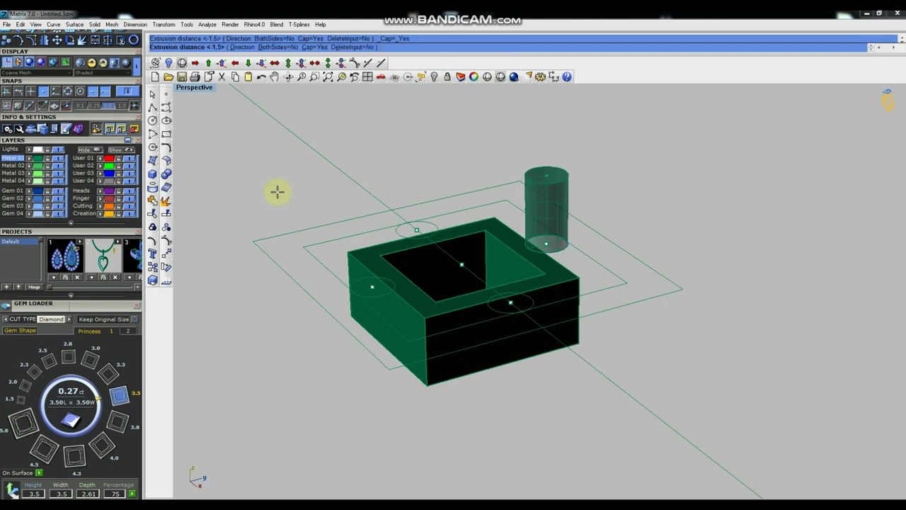
text(b)
key(Return)
text(1.5)
key(Return)
click(276, 191)
scroll(524, 212, down, 5)
Fillet the top edge of the prong cylinder with a 0.25 radius.
right_drag(528, 208, 524, 267)
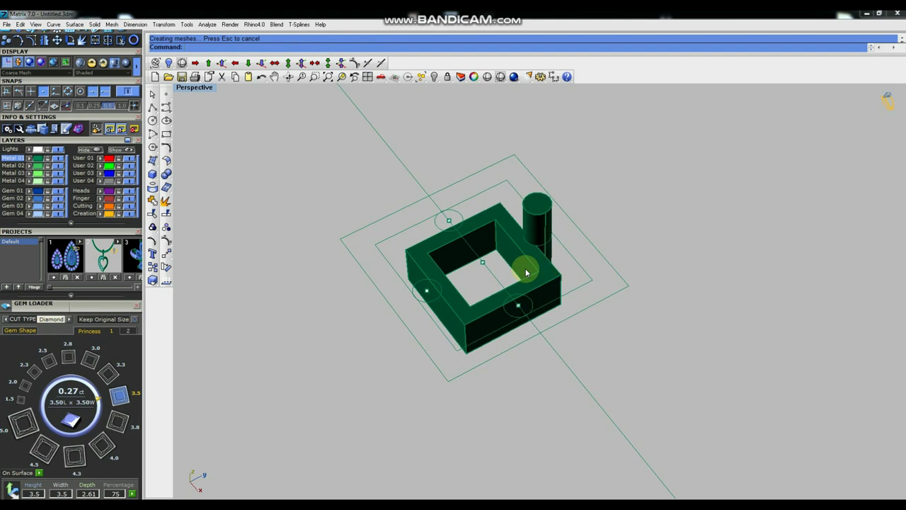
click(166, 173)
click(182, 213)
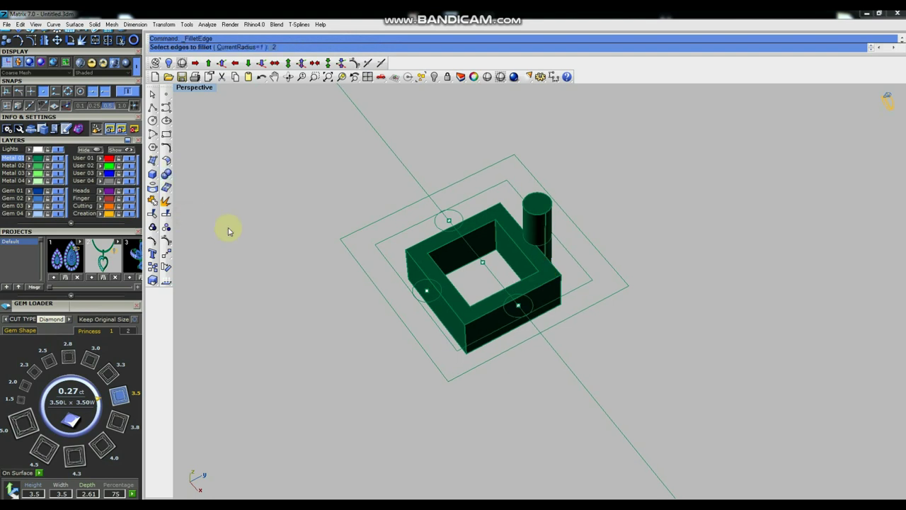
text(.25)
key(Return)
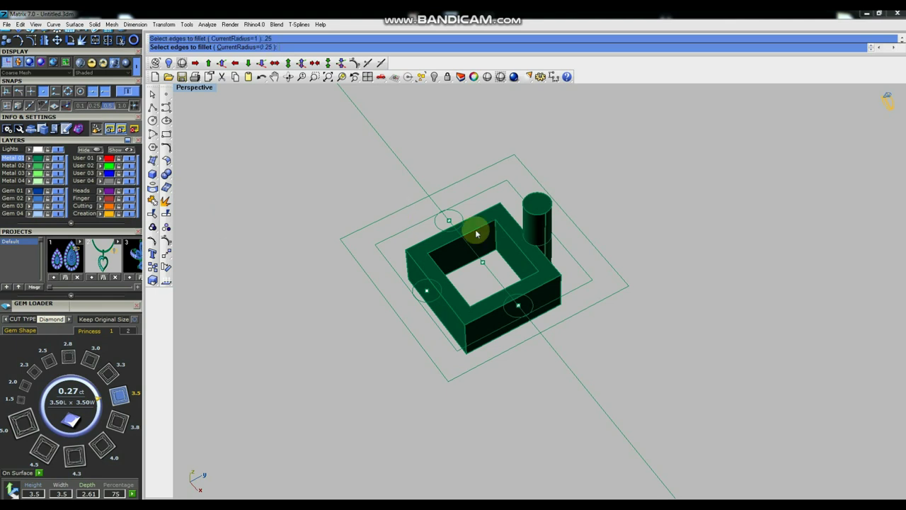
click(535, 217)
key(Return)
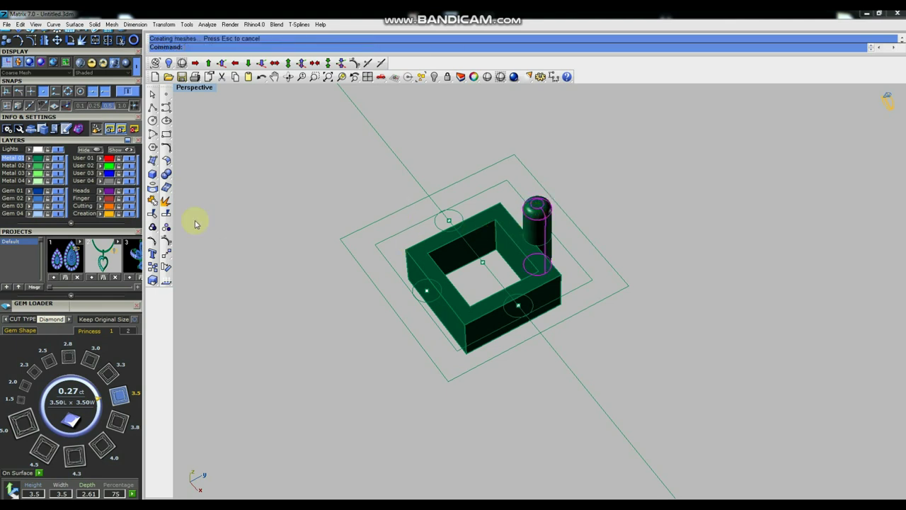
Polar array the rounded prong around the origin, 0, with 4 items over the full circle.
click(165, 257)
click(181, 291)
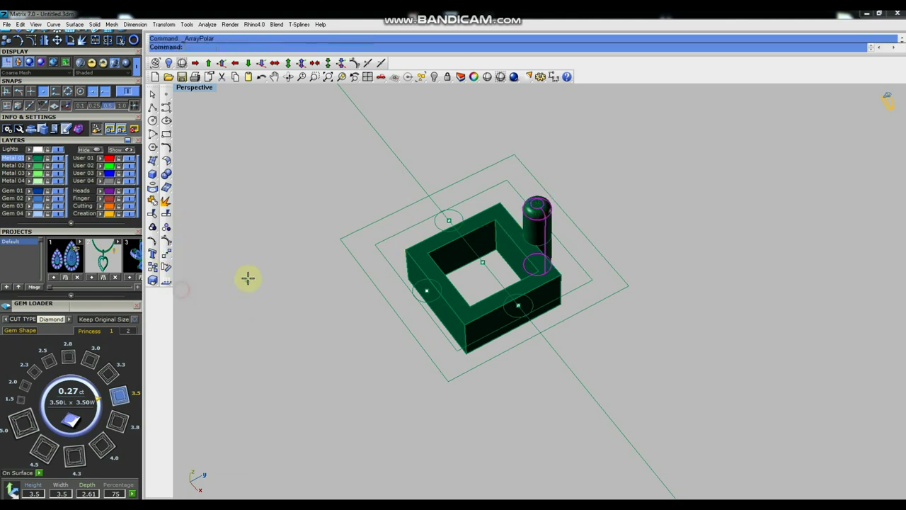
text(0)
key(Return)
text(4)
key(Return)
key(Return)
Chamfer the four inner upper edges of the square seat with a distance of 0.4.
scroll(222, 195, down, 2)
click(169, 177)
click(192, 209)
scroll(459, 316, up, 3)
text(.4)
key(Return)
scroll(562, 204, up, 6)
click(579, 186)
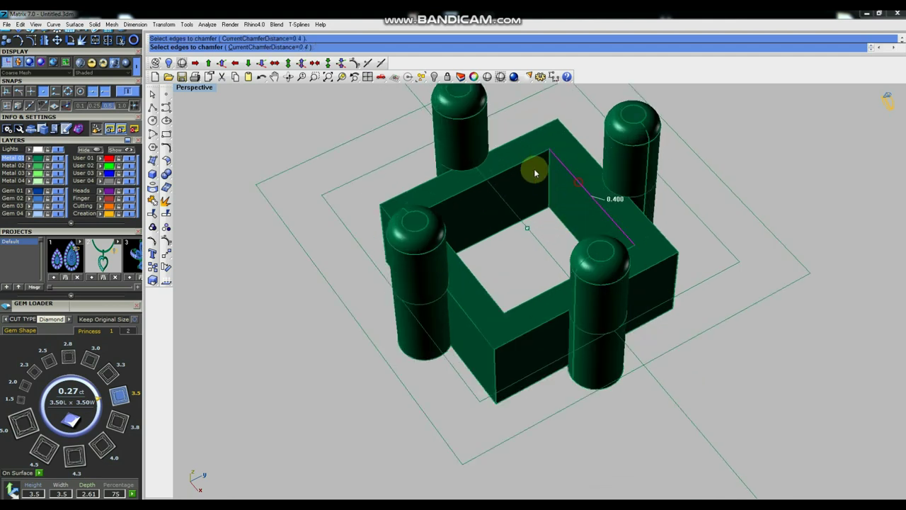
click(524, 160)
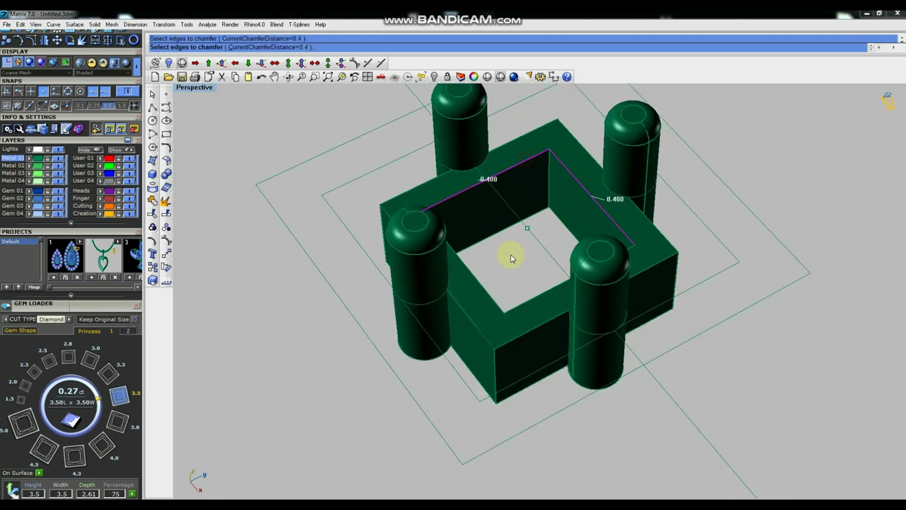
click(487, 295)
click(525, 301)
key(Return)
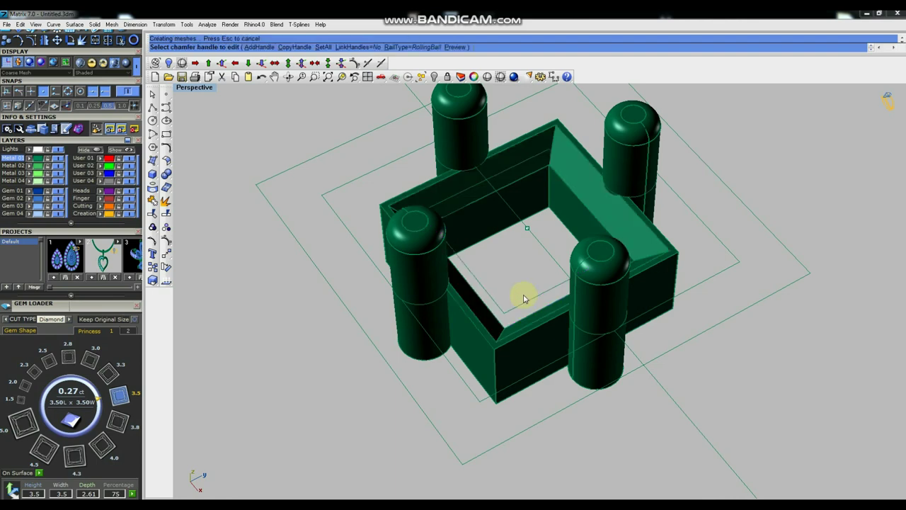
scroll(524, 298, down, 6)
Extrude the two outer squares by -1.5 on one side to form a capped frame around the prongs.
right_drag(525, 297, 508, 239)
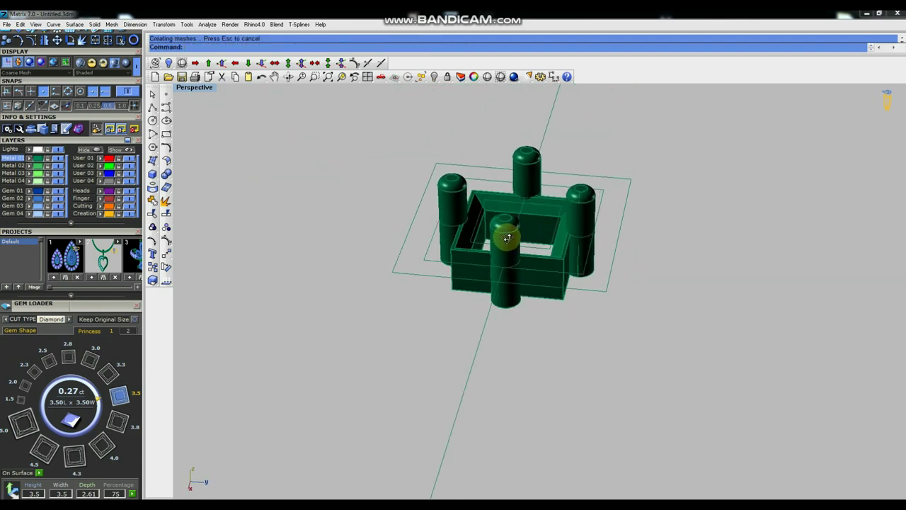
drag(650, 197, 596, 189)
click(153, 173)
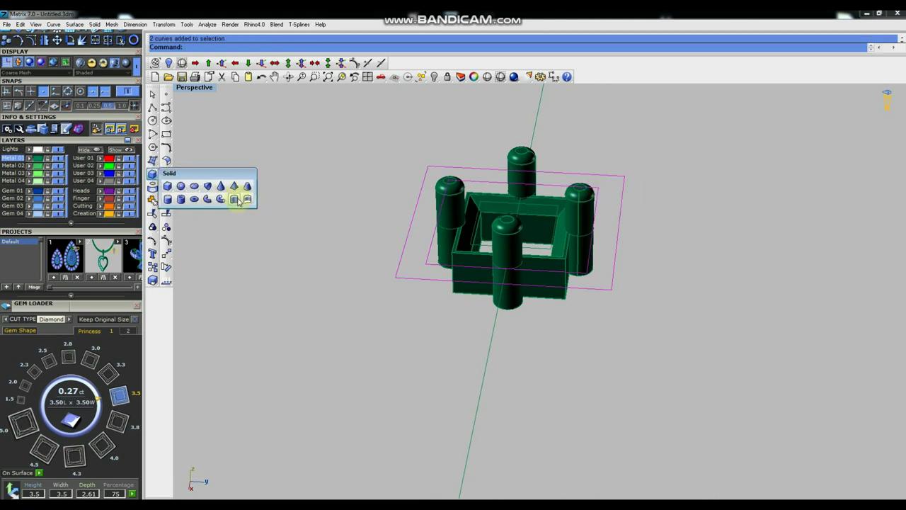
click(236, 200)
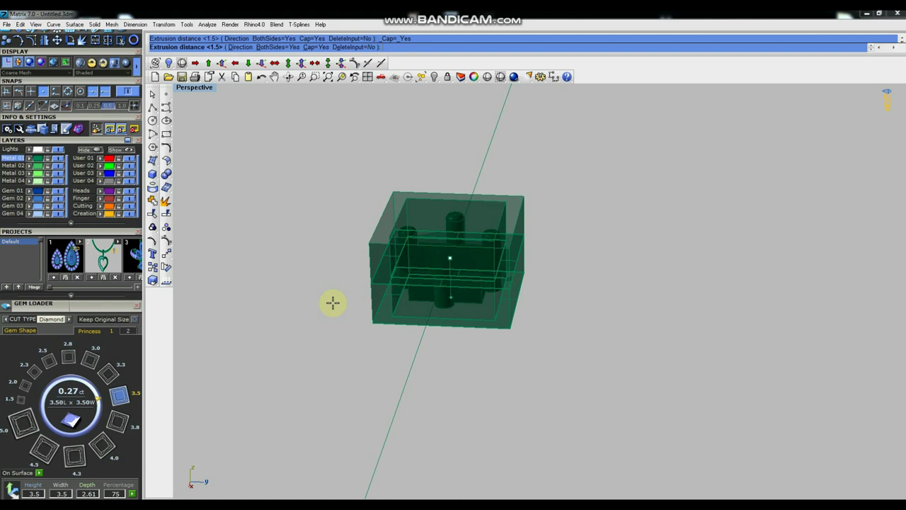
text(b)
key(Return)
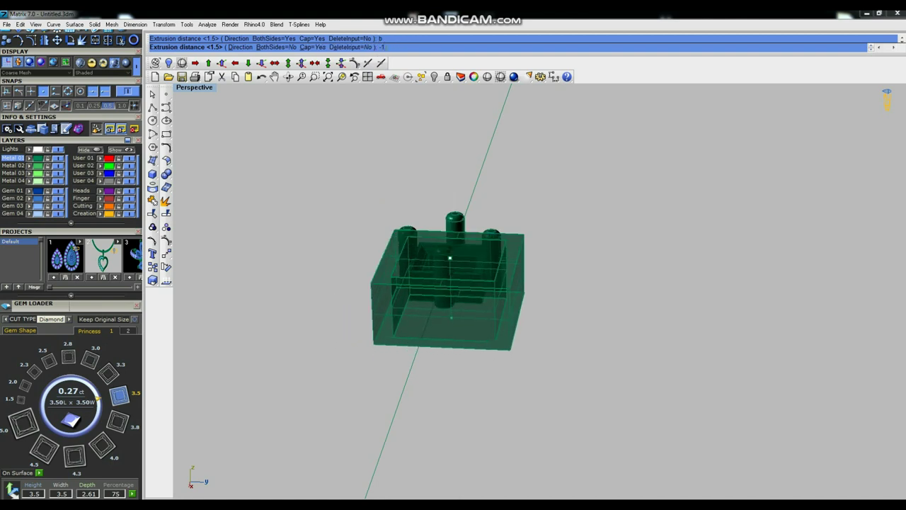
text(-1.5)
key(Return)
click(339, 315)
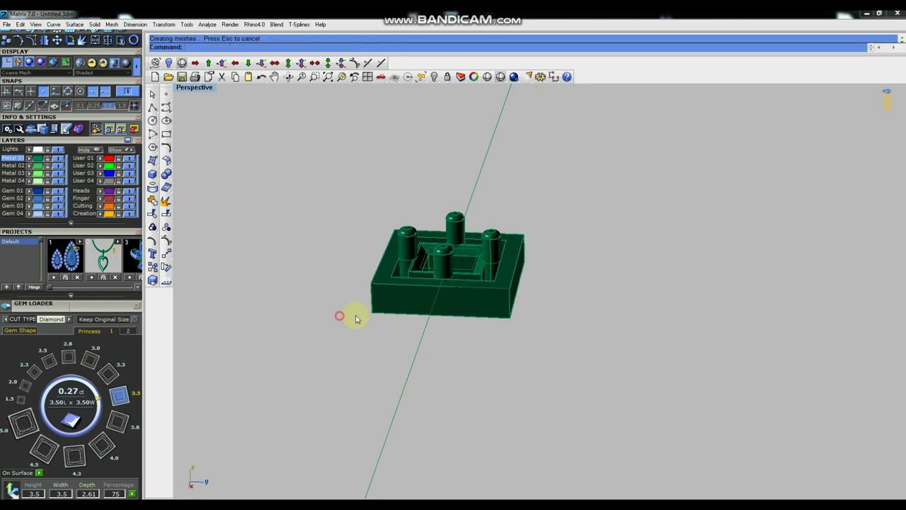
Examine the setting's prongs, chamfered seat and outer frame from several angles.
scroll(490, 272, up, 5)
mouse_move(490, 273)
right_down()
mouse_move(496, 259)
mouse_move(483, 282)
right_up()
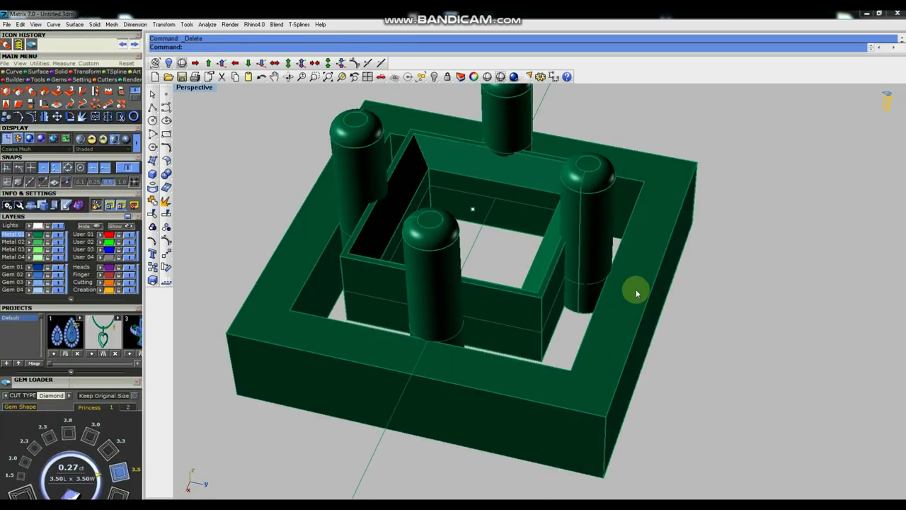
scroll(593, 329, down, 4)
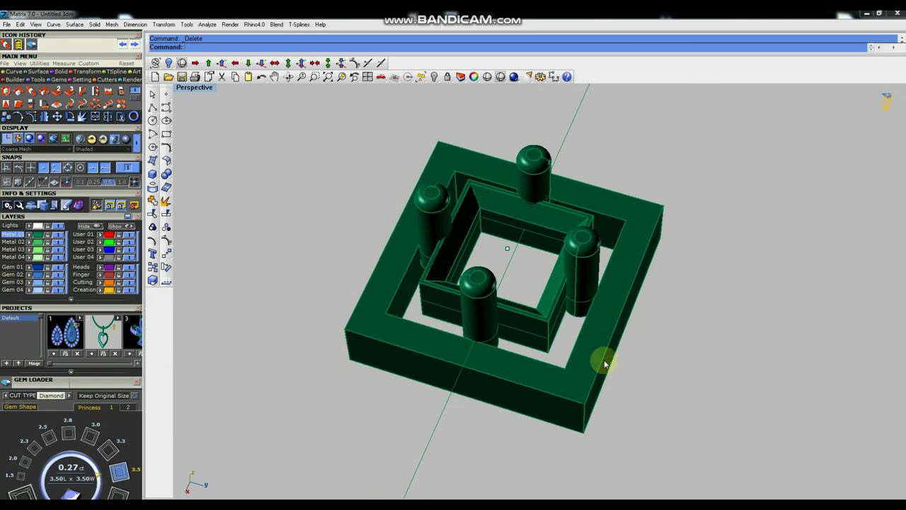
scroll(414, 276, down, 3)
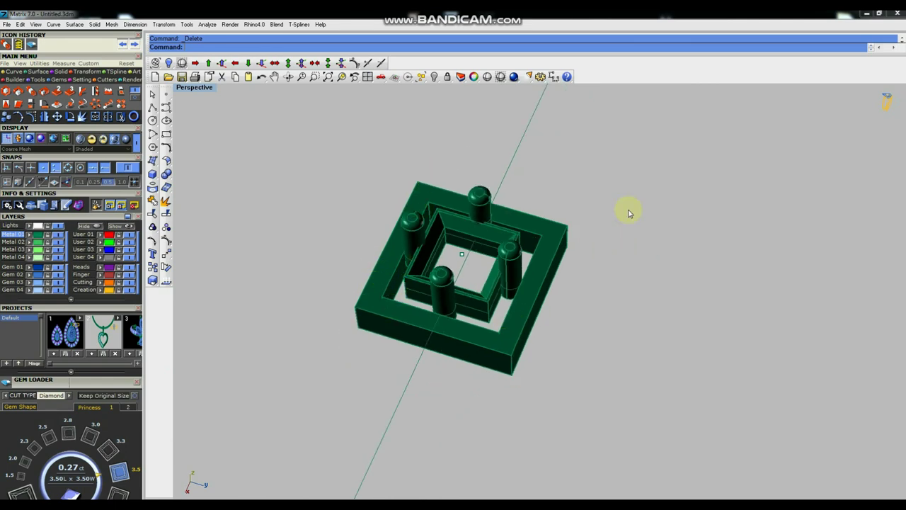
scroll(512, 279, up, 5)
right_drag(554, 266, 522, 287)
scroll(521, 288, down, 6)
right_drag(591, 285, 415, 218)
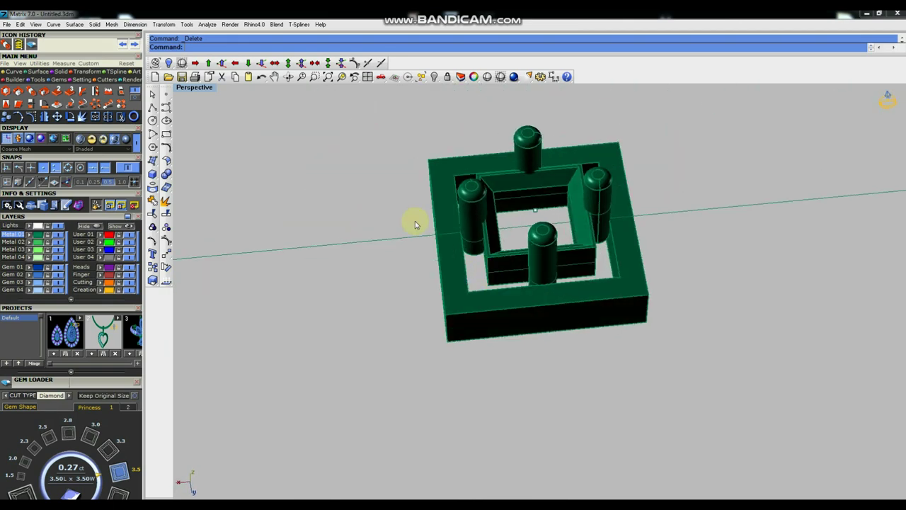
scroll(268, 215, up, 3)
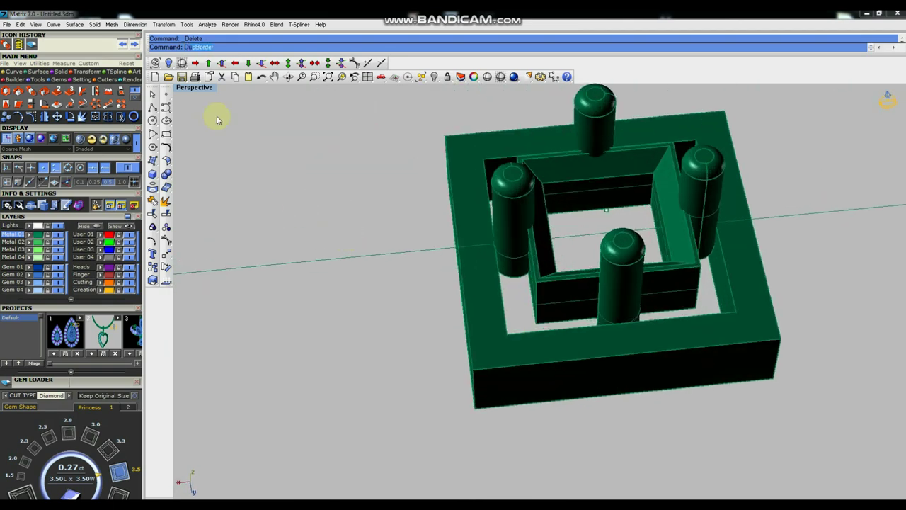
Duplicate the outer and inner upper edges along one side of the outer frame.
click(210, 64)
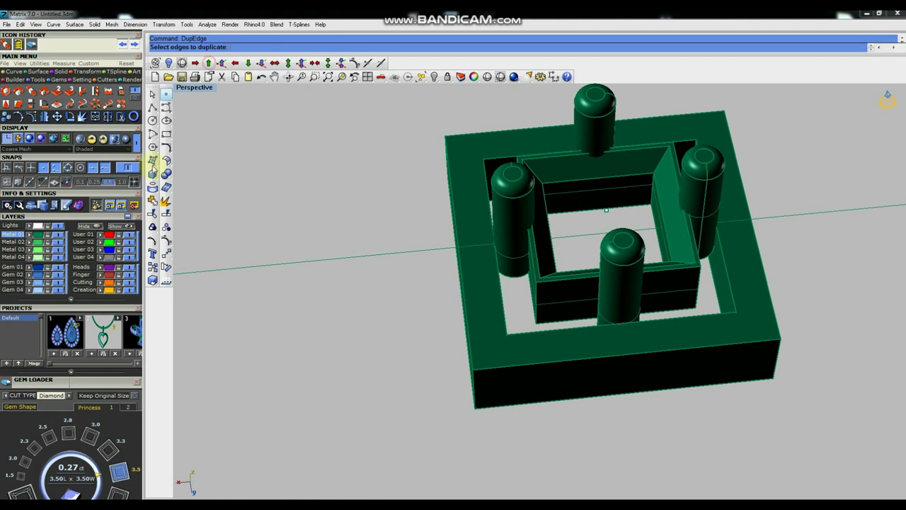
click(463, 289)
click(508, 282)
right_drag(509, 282, 475, 334)
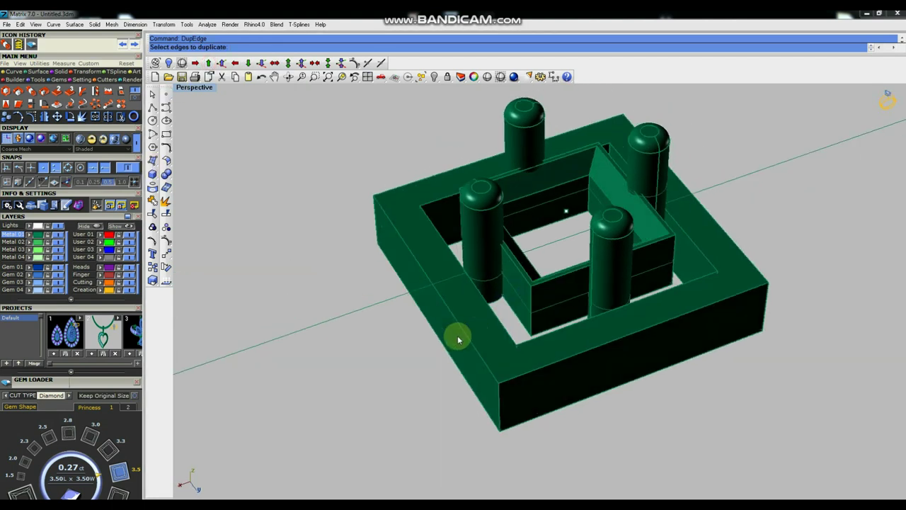
scroll(474, 335, up, 3)
click(471, 335)
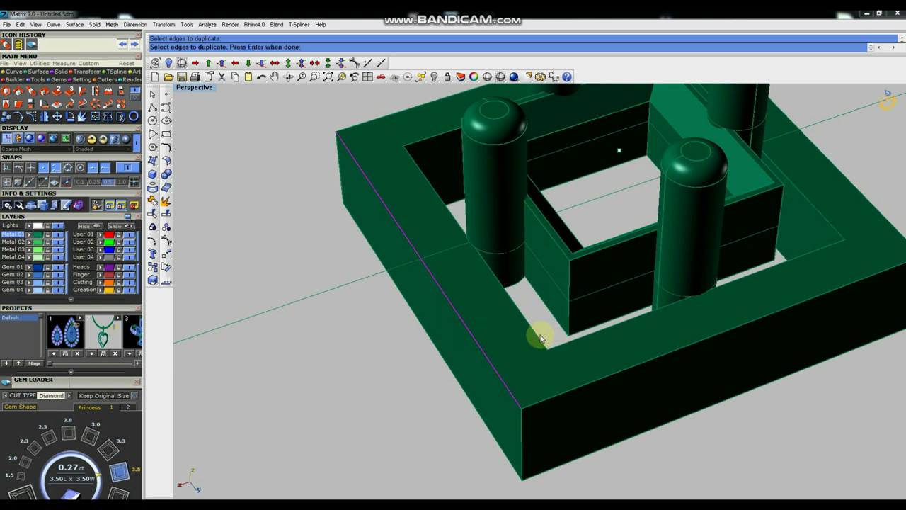
right_click(300, 237)
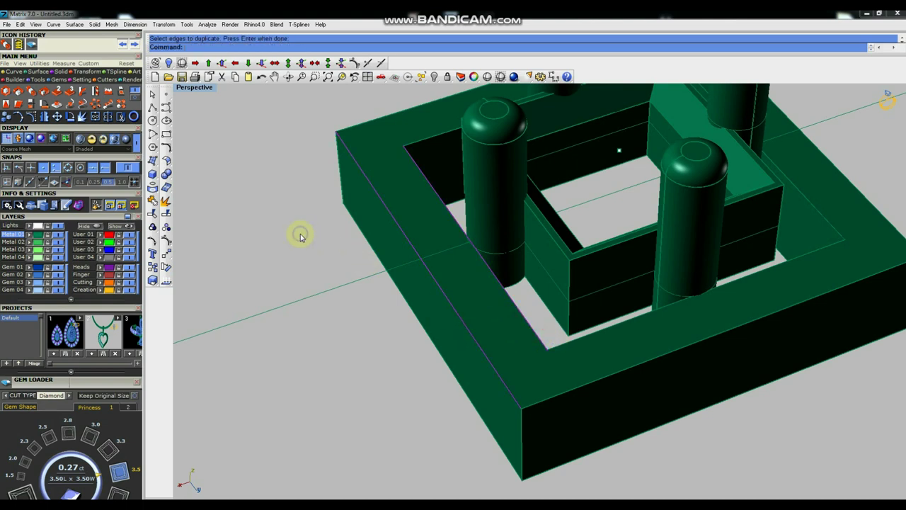
Create a mean curve midway between the two duplicated frame edges.
text(M)
key(Return)
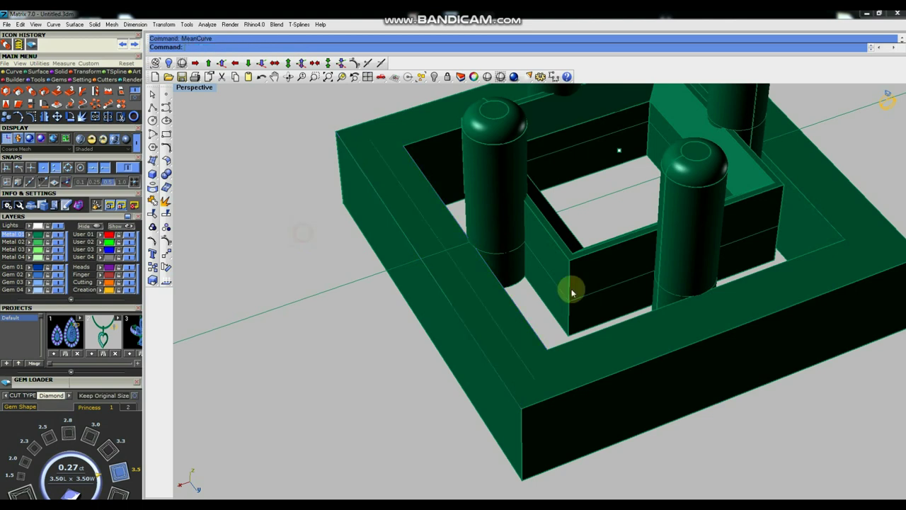
scroll(570, 292, down, 5)
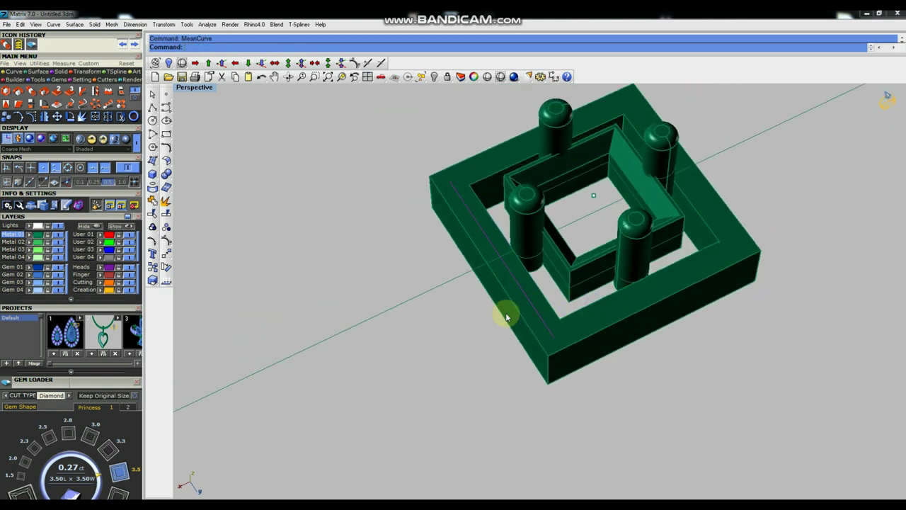
Stretch the mean curve's end points with Scale1D about its midpoint in the Top view so both ends pass beyond the frame.
key(ctrl+F1)
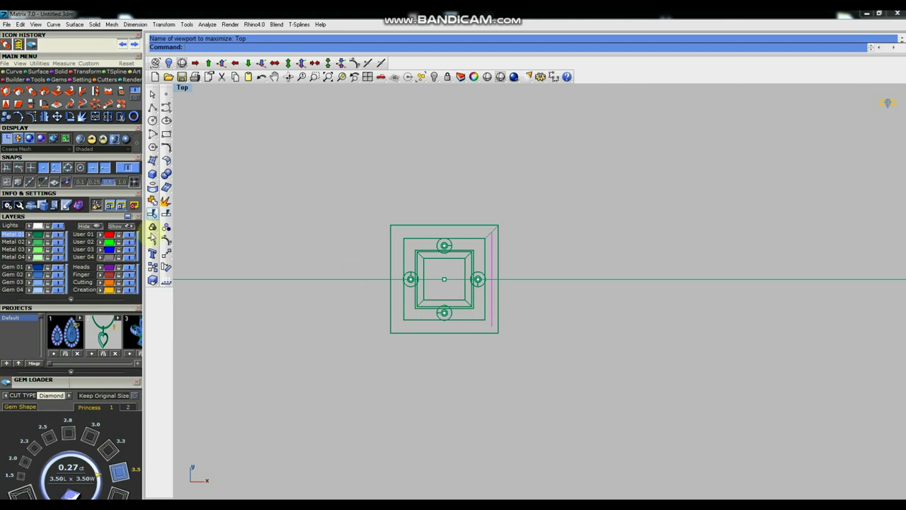
click(166, 241)
drag(469, 209, 507, 247)
drag(486, 334, 517, 316)
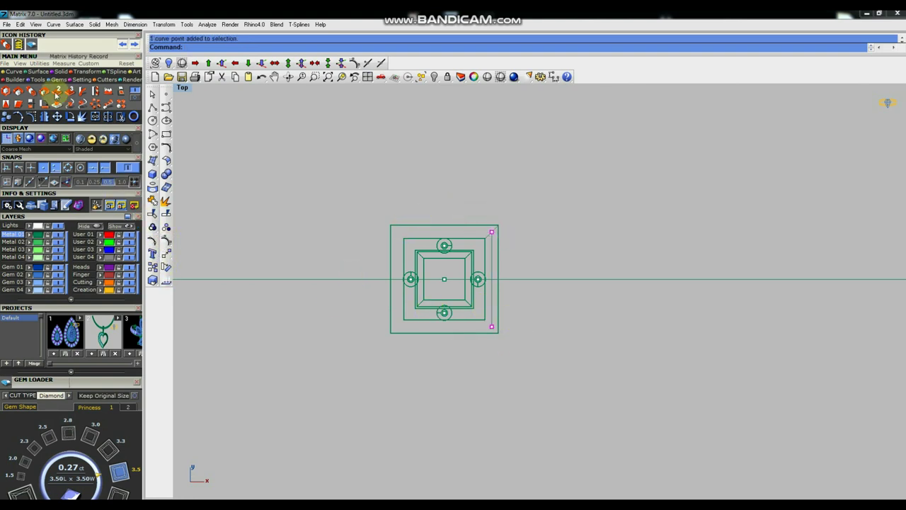
click(5, 44)
scroll(494, 276, up, 3)
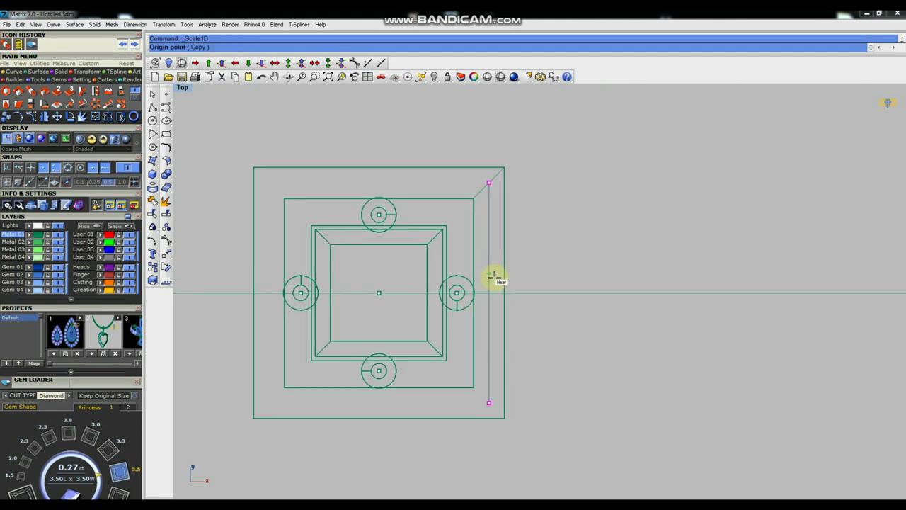
click(489, 293)
click(489, 270)
click(489, 261)
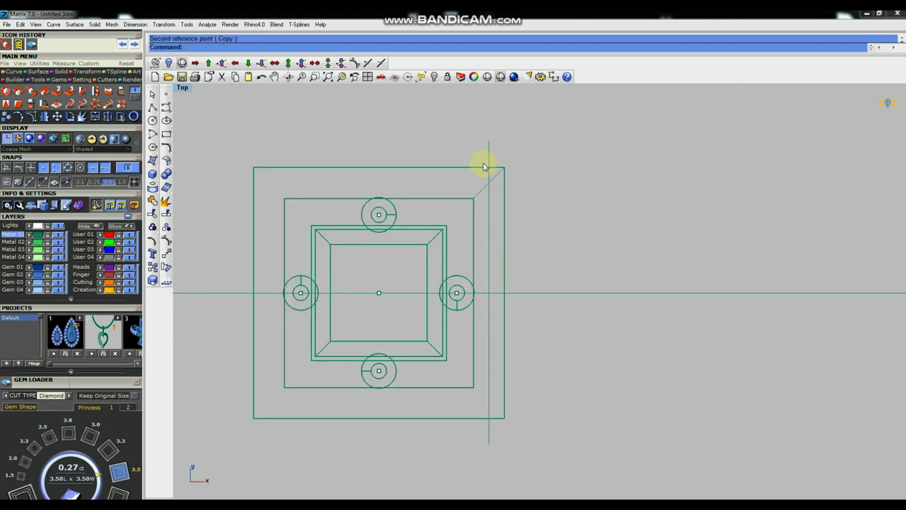
Select the lengthened centre curve on the frame's upper face in the Perspective view.
drag(509, 130, 486, 148)
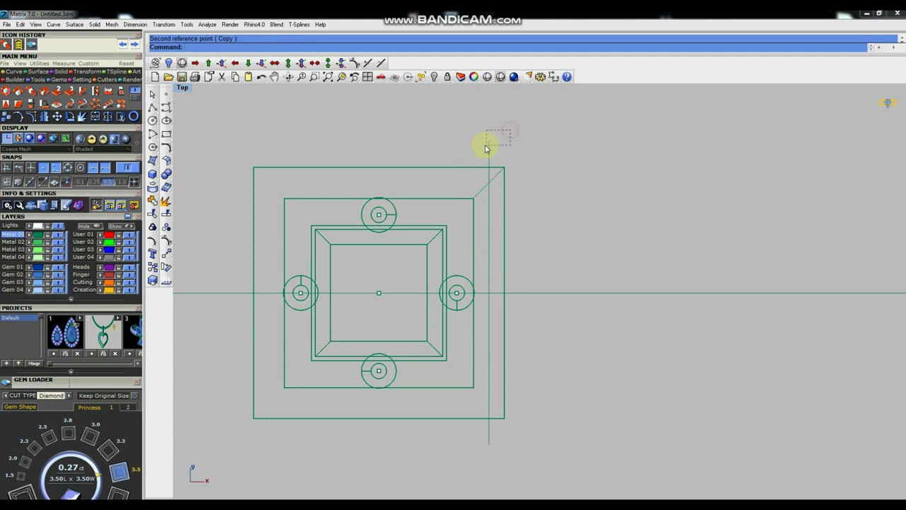
key(ctrl+F4)
scroll(474, 237, down, 5)
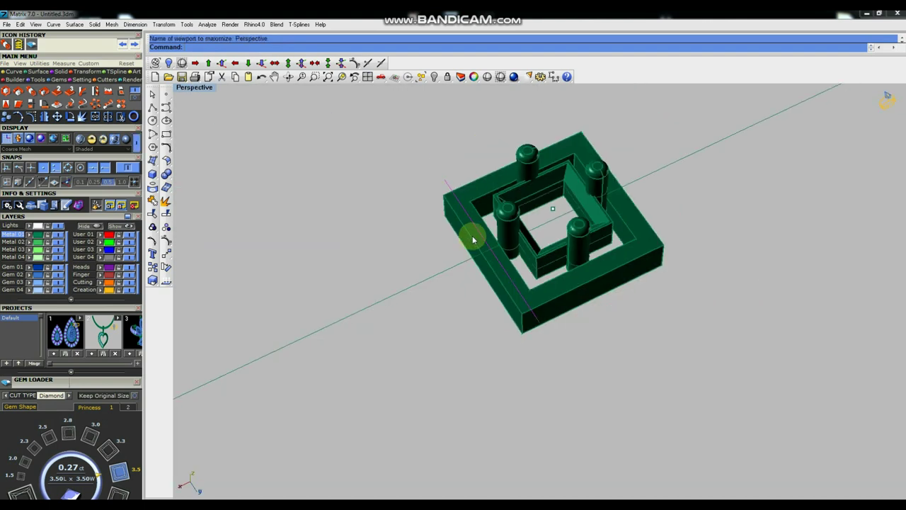
right_drag(603, 298, 571, 281)
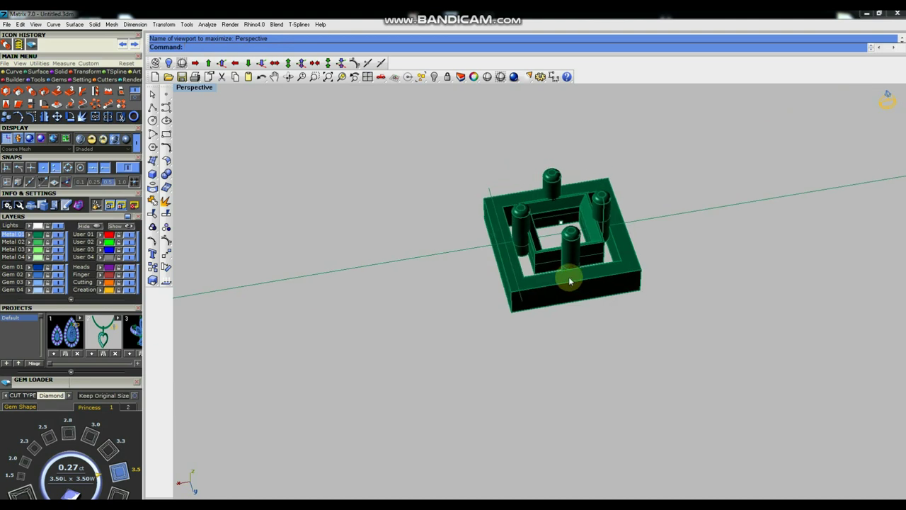
scroll(508, 266, up, 4)
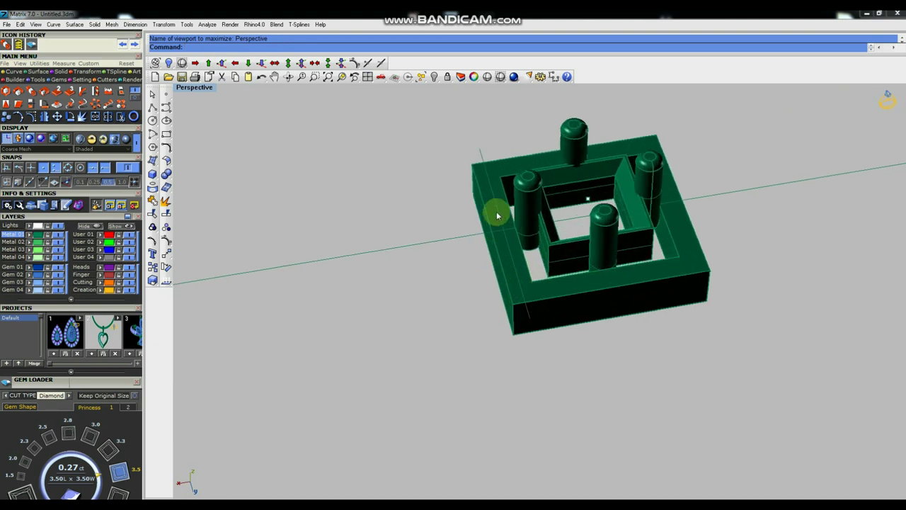
click(472, 157)
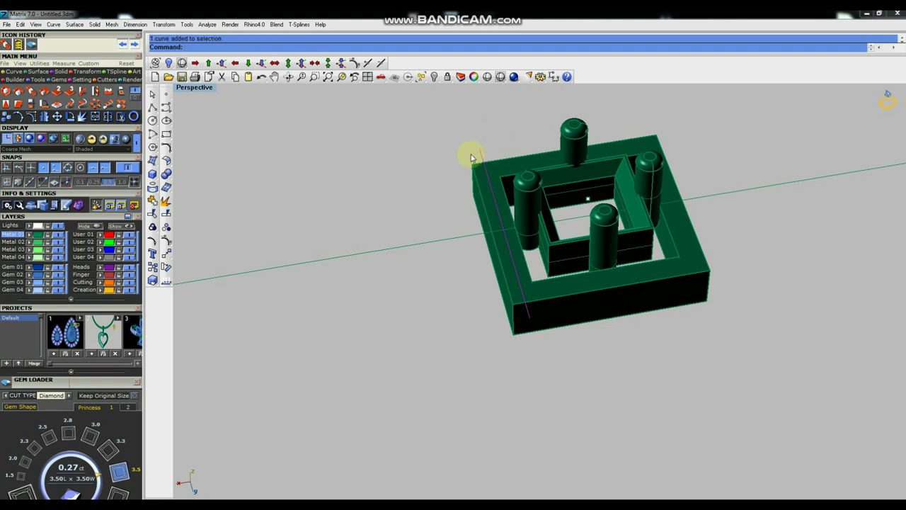